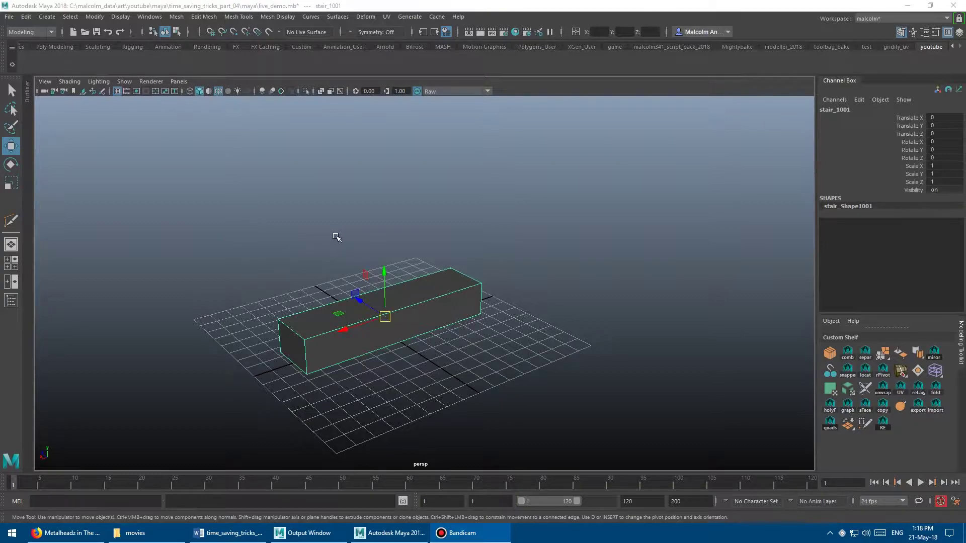
Step: Pan the view toward the long box stair_1001 on the grid
alt+middle_drag(333, 237, 296, 231)
Step: Snap stair_1001's pivot to the bottom corner vertex on its underside
alt+drag(295, 231, 282, 219)
alt+right_drag(283, 220, 445, 236)
alt+drag(445, 237, 455, 301)
alt+drag(471, 225, 473, 184)
alt+right_drag(472, 184, 496, 265)
alt+middle_drag(496, 265, 508, 195)
alt+right_drag(507, 196, 524, 227)
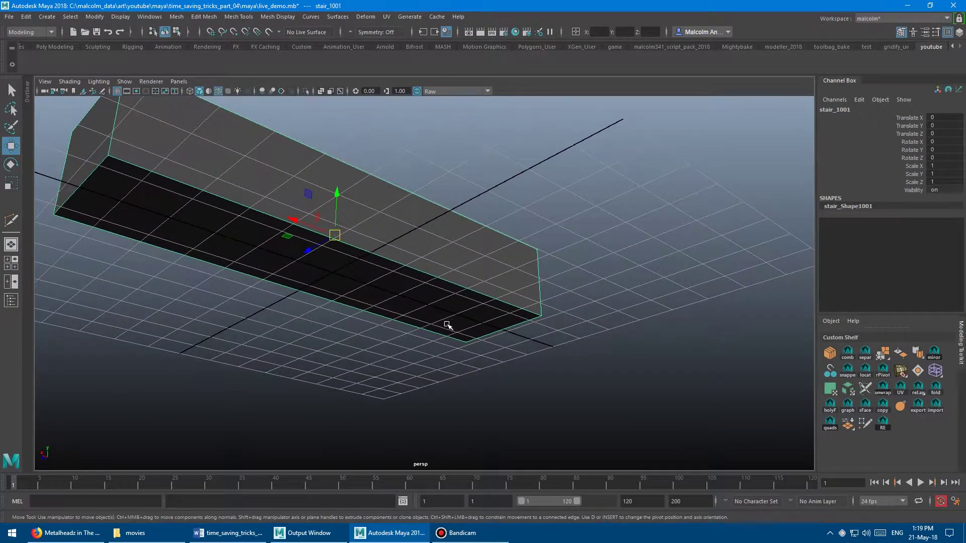
key(d)
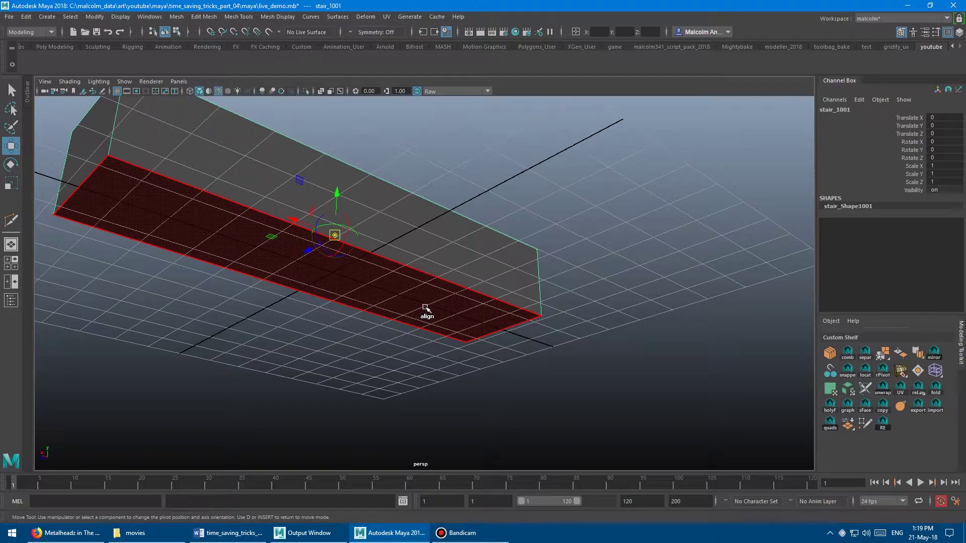
key(v)
middle_drag(506, 359, 498, 356)
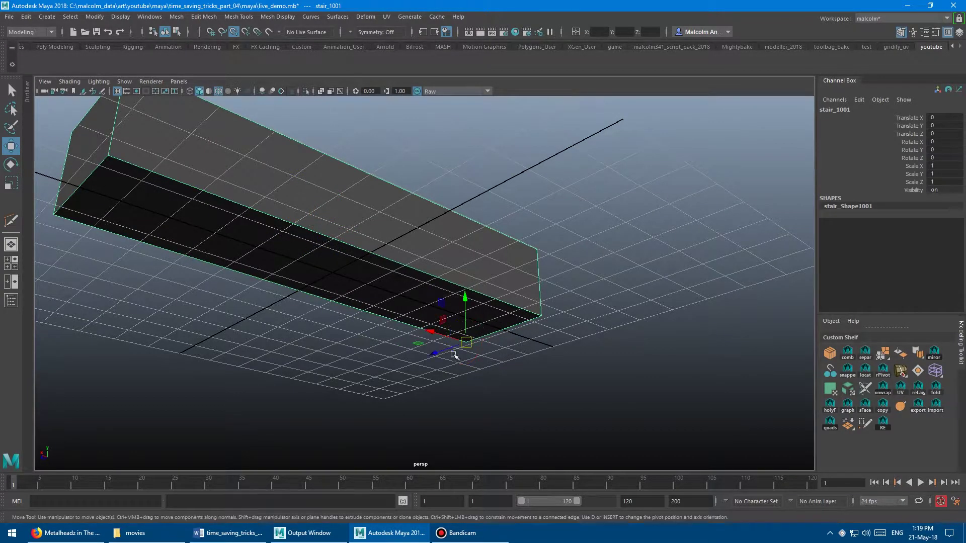
alt+drag(344, 240, 440, 254)
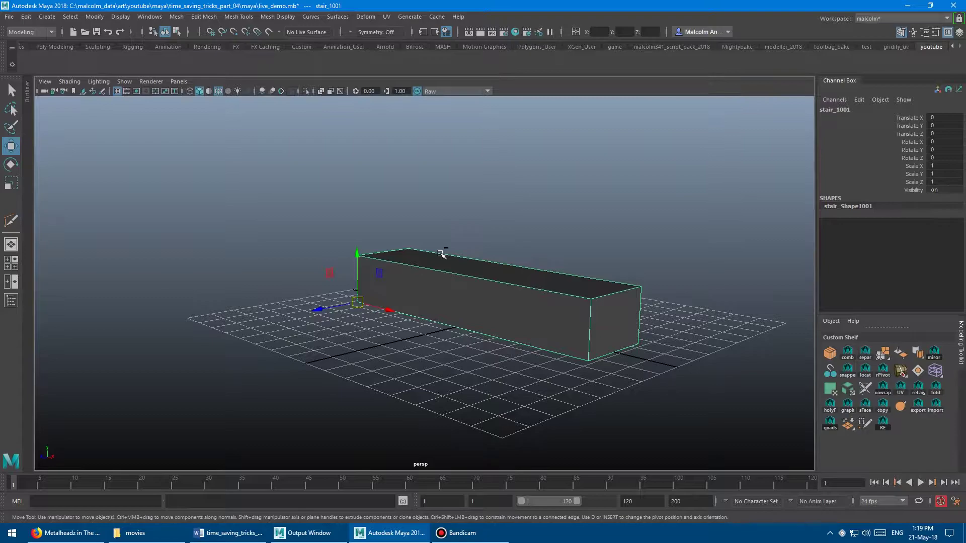
Step: Duplicate the stair as stair_1002 and vertex-snap it onto the first box's top
key(ctrl+d)
key(v)
middle_drag(359, 251, 357, 252)
alt+drag(409, 252, 383, 286)
alt+right_drag(382, 286, 360, 284)
alt+drag(377, 283, 330, 278)
alt+right_drag(330, 279, 300, 282)
alt+drag(300, 282, 338, 286)
Step: Rotate stair_1002 about -13.9 degrees in Y around its corner pivot
key(e)
drag(457, 276, 454, 276)
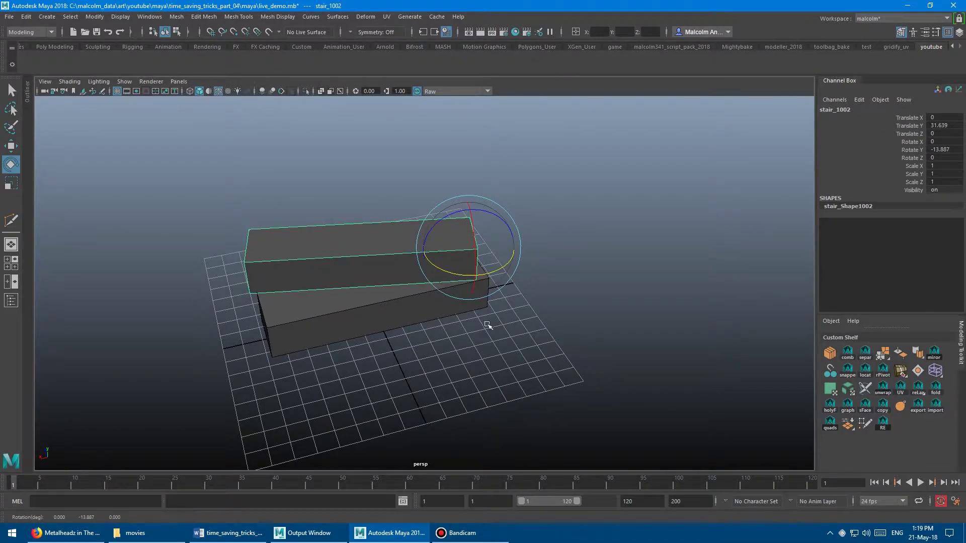
alt+right_drag(564, 324, 280, 304)
alt+drag(280, 304, 279, 282)
alt+middle_drag(279, 282, 240, 287)
alt+drag(239, 287, 203, 294)
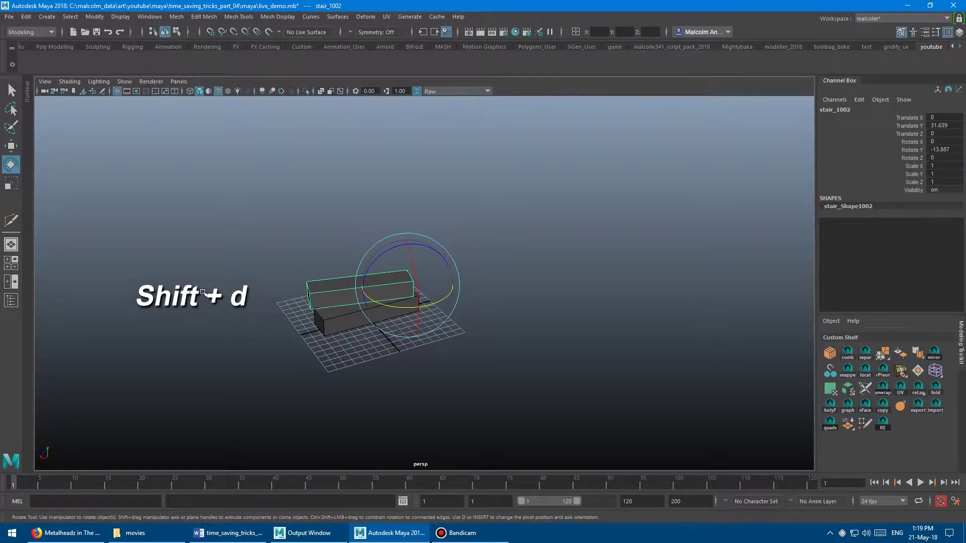
Step: Repeat the offset duplicate with Shift+D to extend the spiral up to stair_1029
key(shift+d)
key(shift+d)
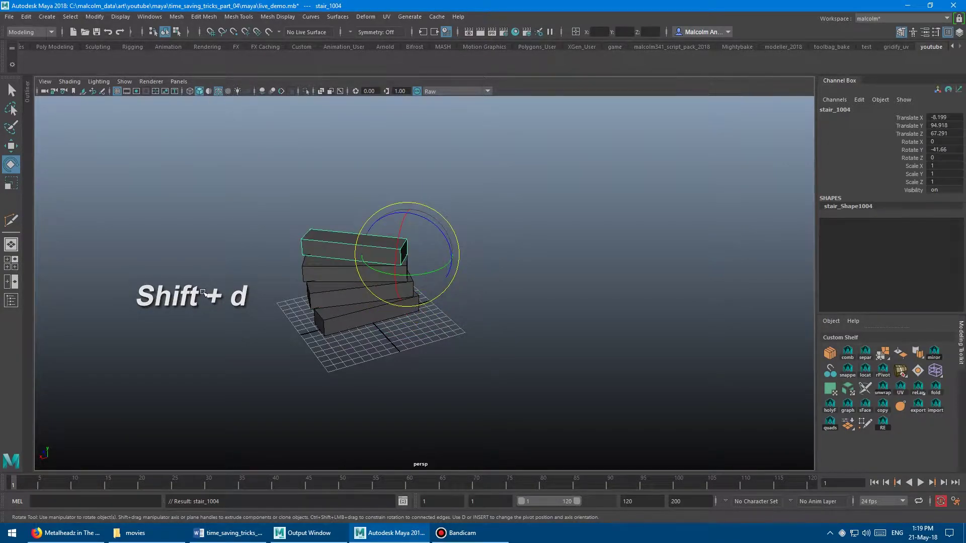
key(shift+d)
key(shift+d)
key(shift+d)
key(shift+d)
key(shift+d)
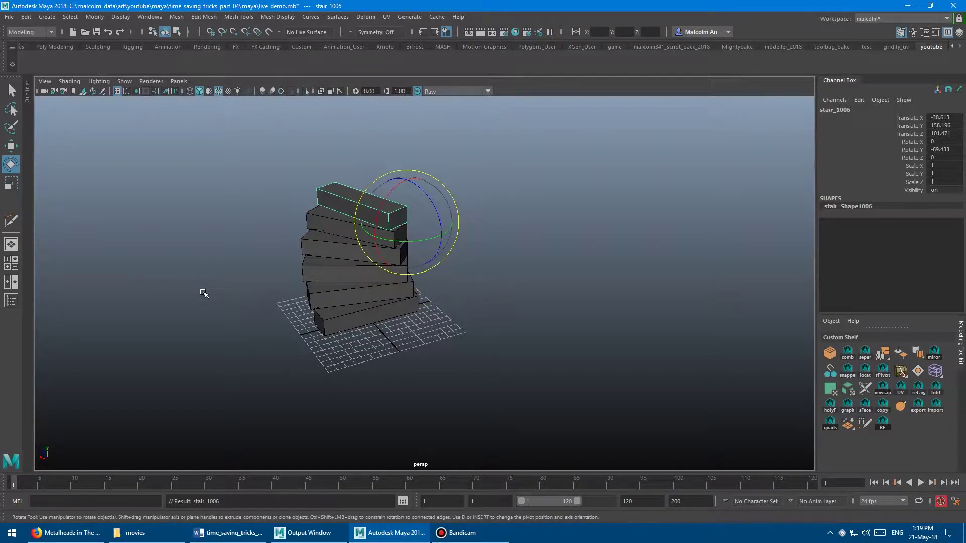
key(shift+d)
key(shift+d)
key(shift+d)
alt+right_drag(441, 334, 265, 313)
key(shift+d)
key(shift+d)
key(shift+d)
key(shift+d)
key(shift+d)
key(shift+d)
key(shift+d)
key(shift+d)
key(shift+d)
key(shift+d)
key(shift+d)
key(shift+d)
key(shift+d)
key(shift+d)
key(shift+d)
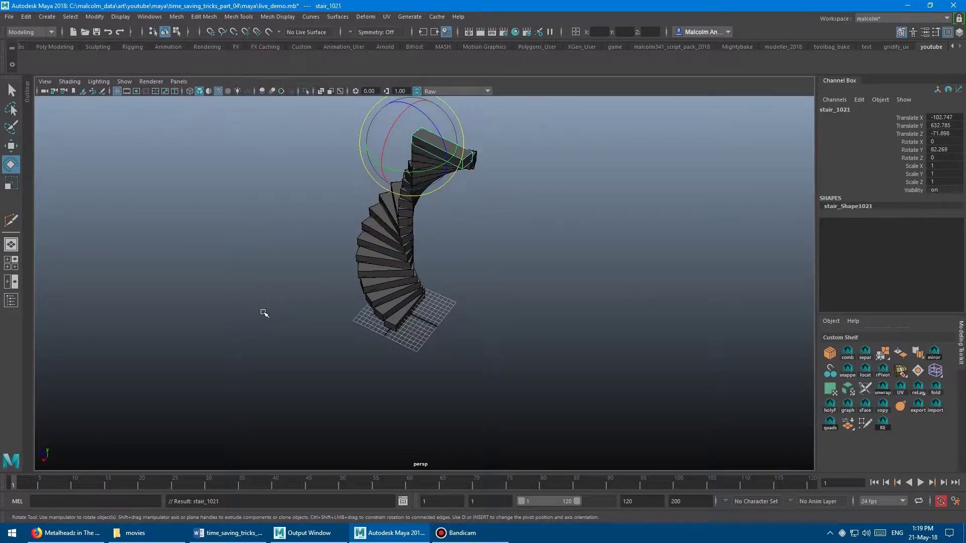
key(shift+d)
key(shift+d)
alt+drag(361, 306, 224, 283)
alt+right_drag(225, 283, 199, 277)
alt+drag(198, 276, 334, 287)
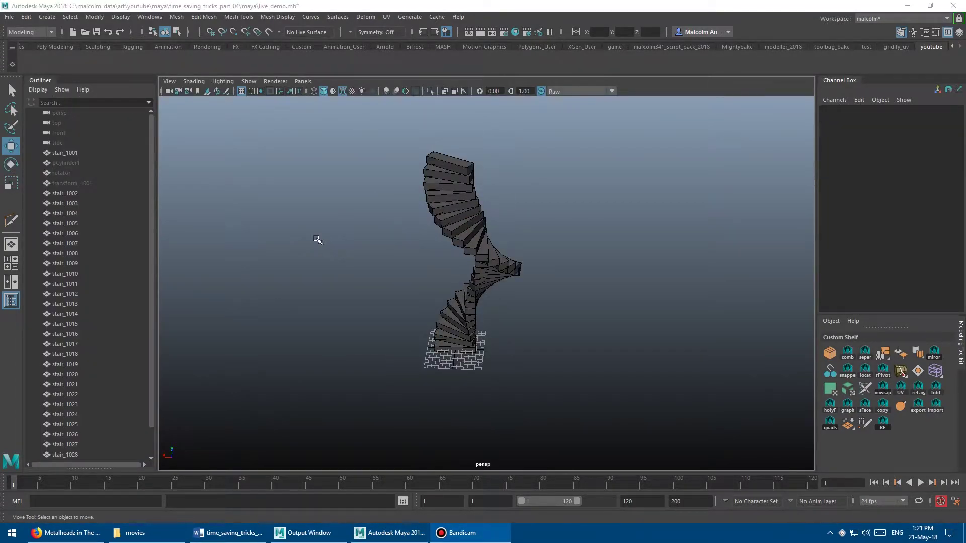
Step: Snap the rotator's pivot to its top centre and move it onto the big cylinder's side
click(26, 18)
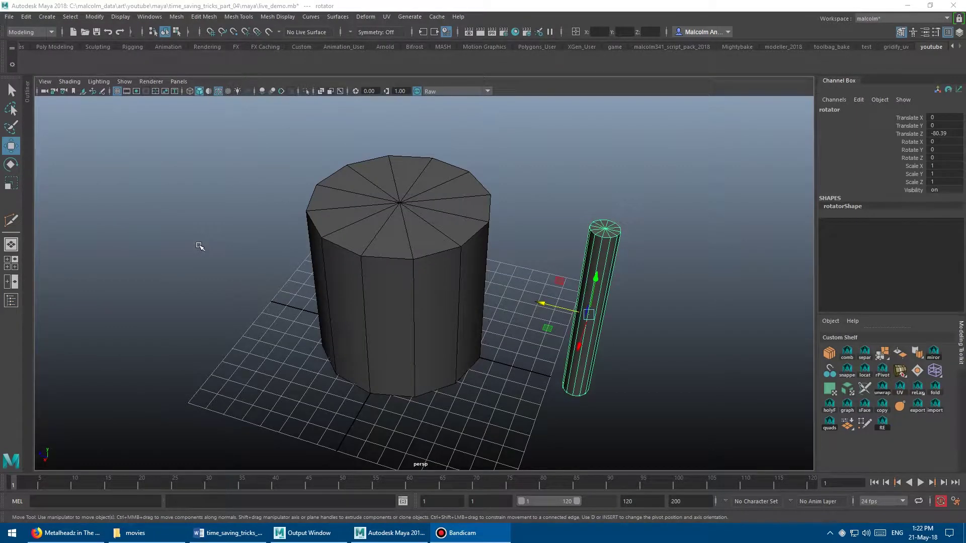
alt+drag(319, 248, 335, 259)
key(d)
key(v)
middle_drag(441, 256, 433, 260)
drag(384, 252, 375, 278)
Step: Snap the rotator's pivot to the big cylinder's top centre
alt+right_drag(376, 278, 334, 276)
alt+middle_drag(366, 274, 349, 274)
alt+drag(350, 275, 351, 268)
key(d)
key(v)
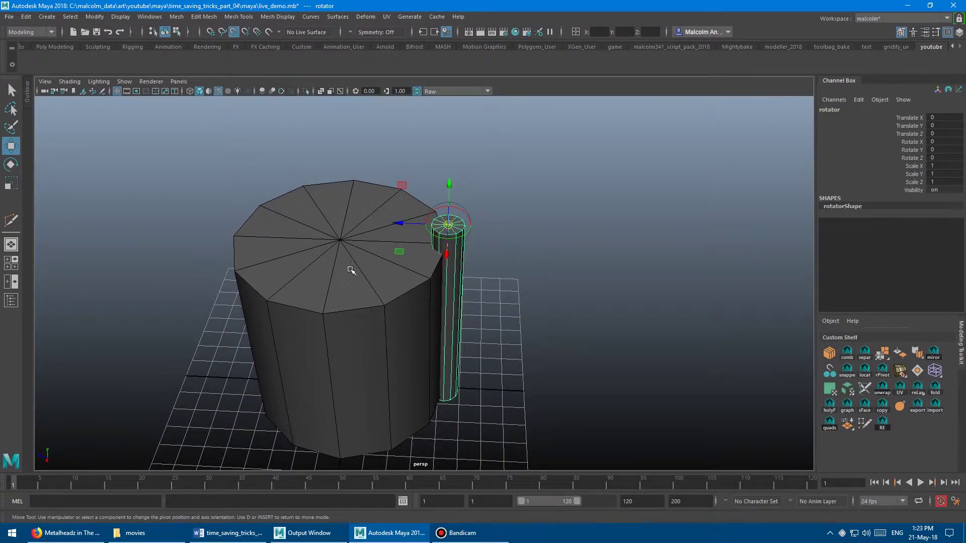
middle_click(342, 245)
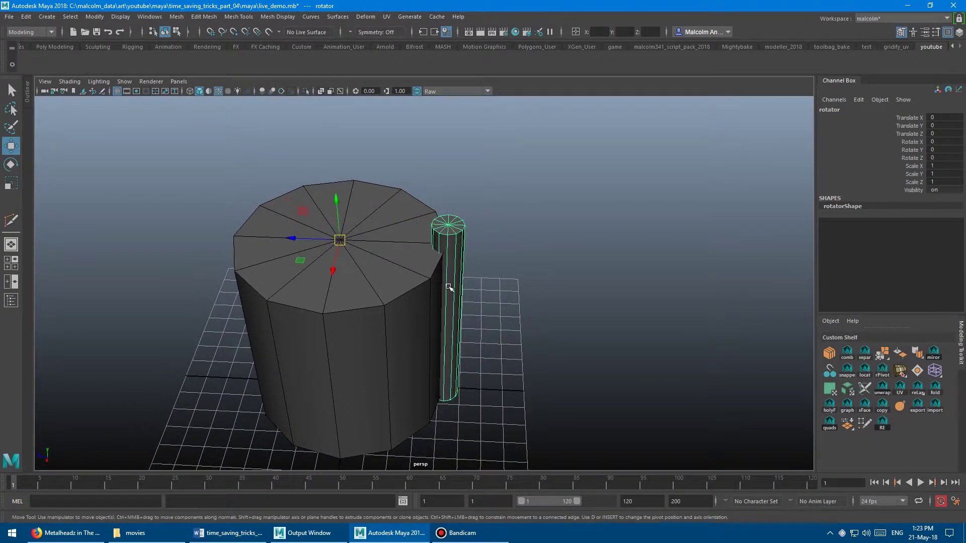
Step: Test-rotate the rotator around the big cylinder, then undo the rotation
alt+drag(449, 287, 330, 297)
alt+right_drag(330, 297, 313, 296)
key(e)
drag(400, 251, 409, 211)
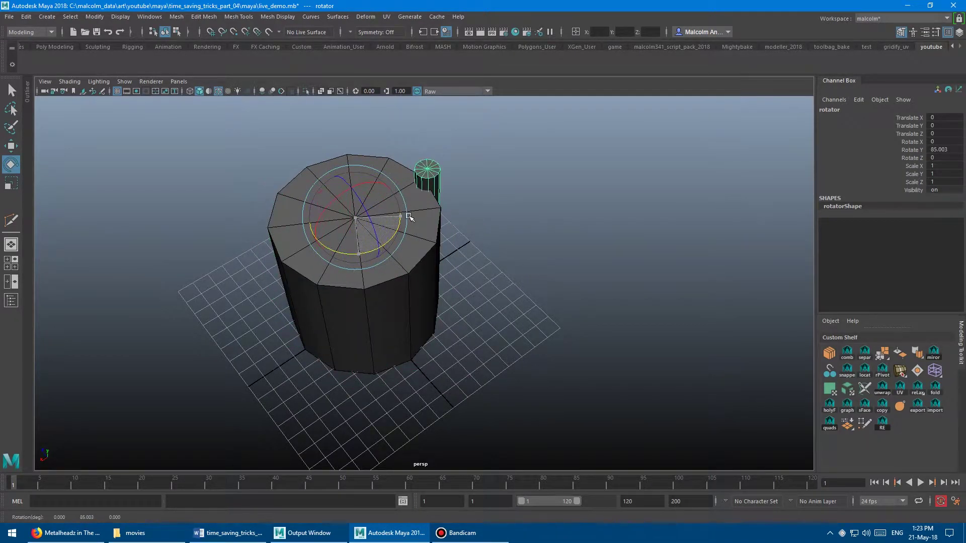
key(ctrl+z)
Step: Marquee-select the big cylinder's vertical edges in edge mode
alt+drag(474, 267, 445, 304)
alt+drag(485, 255, 521, 255)
key(q)
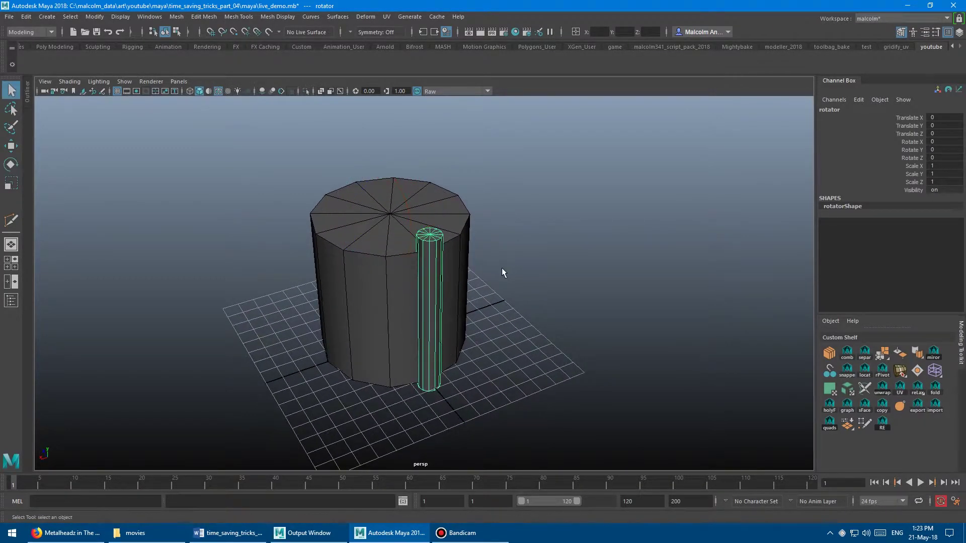
alt+drag(449, 276, 442, 271)
alt+middle_drag(442, 271, 478, 265)
alt+right_drag(478, 265, 496, 265)
click(392, 297)
right_drag(391, 243, 388, 219)
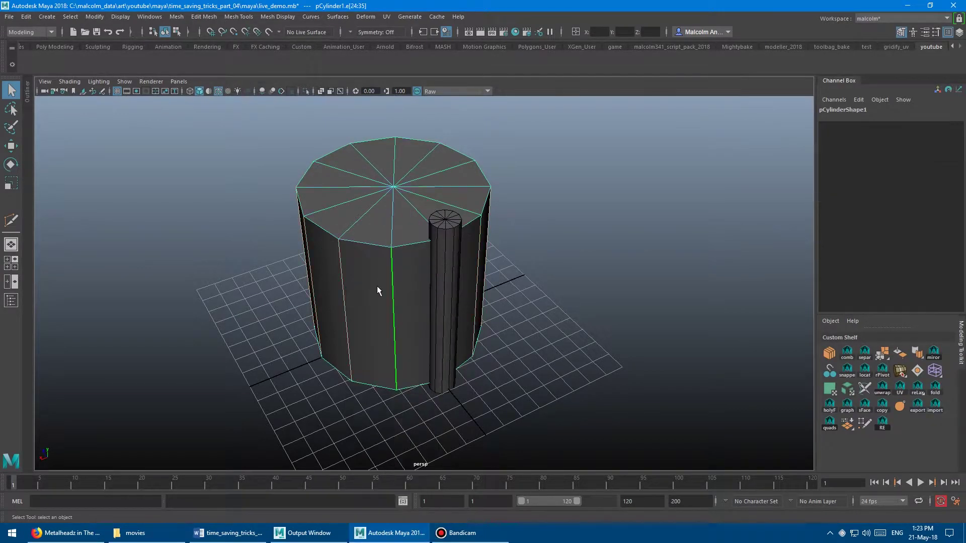
alt+drag(377, 288, 381, 255)
click(262, 276)
drag(262, 276, 570, 290)
alt+drag(524, 277, 511, 304)
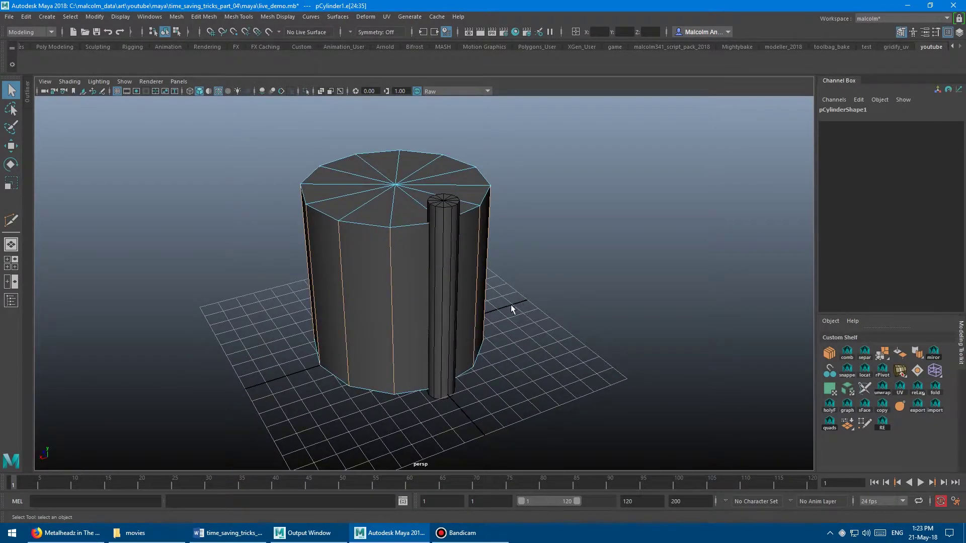
Step: Enable the Poly Count heads-up display, return to object mode with F8, and open the Start menu
click(122, 17)
mouse_move(158, 51)
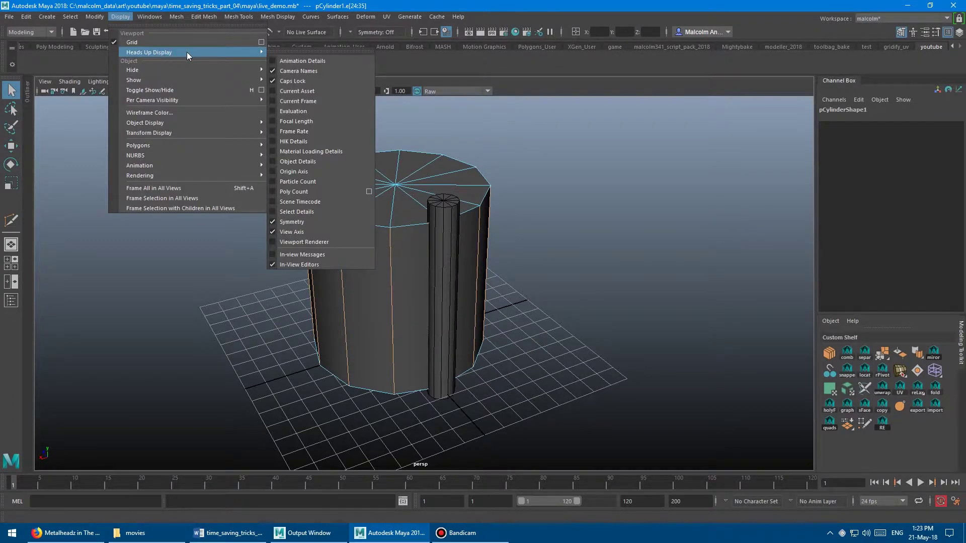
click(272, 188)
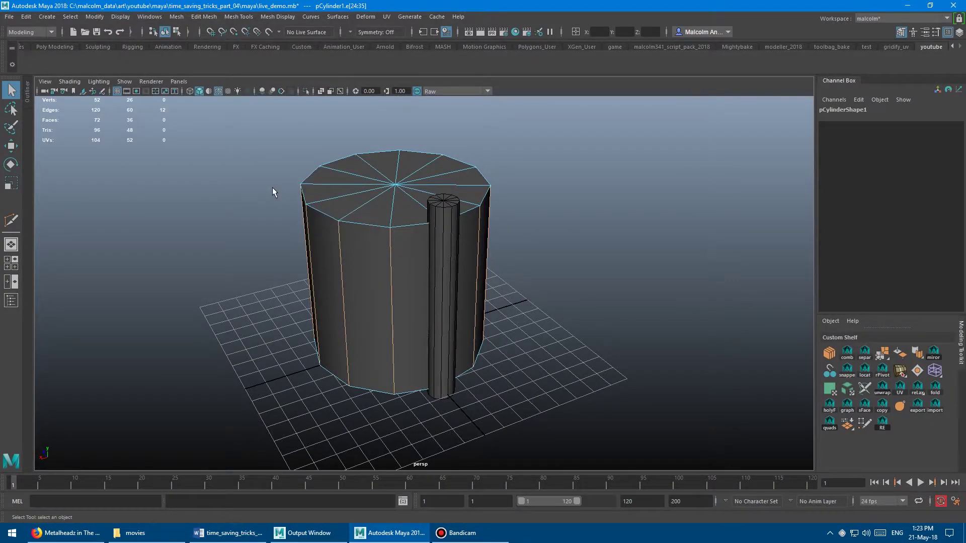
mouse_move(251, 174)
alt+mouse_down()
mouse_move(225, 166)
mouse_move(248, 166)
alt+mouse_up()
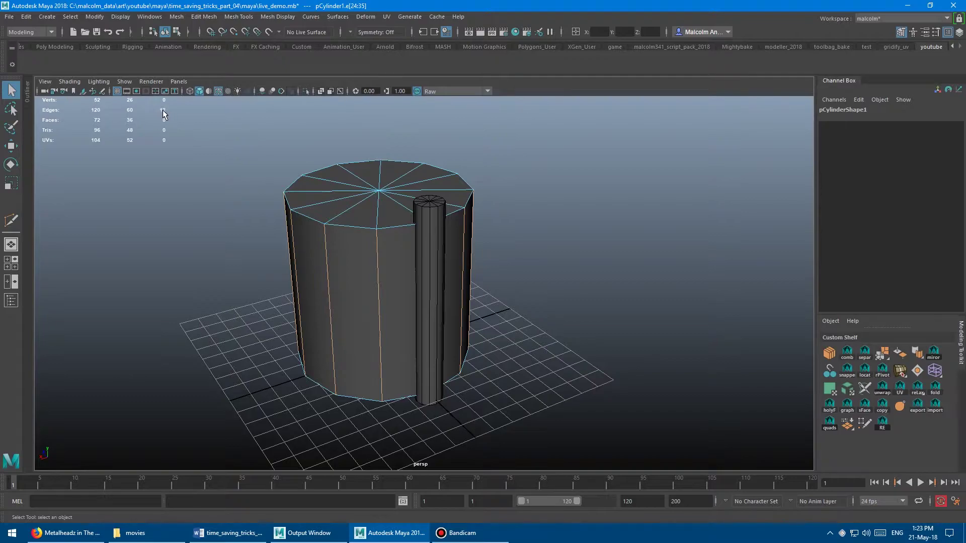
alt+drag(316, 186, 345, 191)
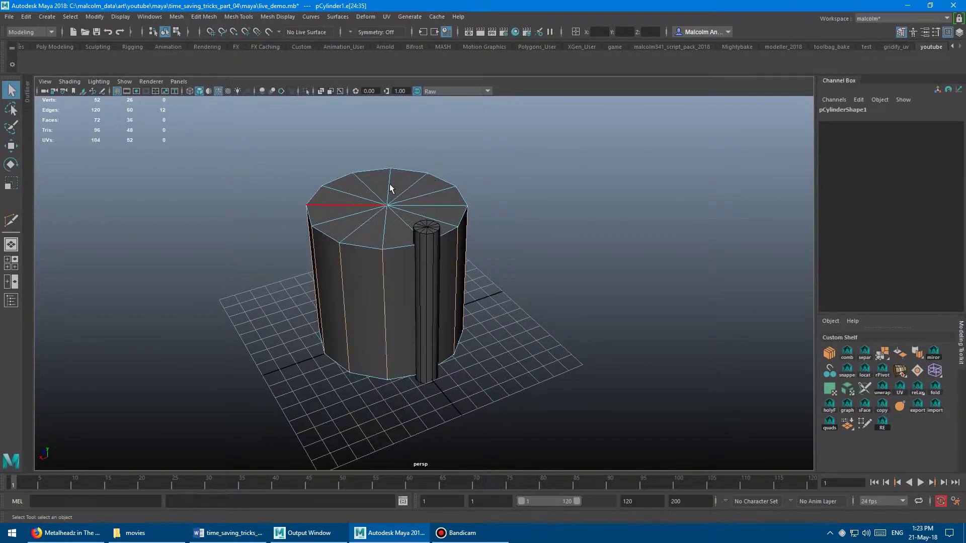
key(F8)
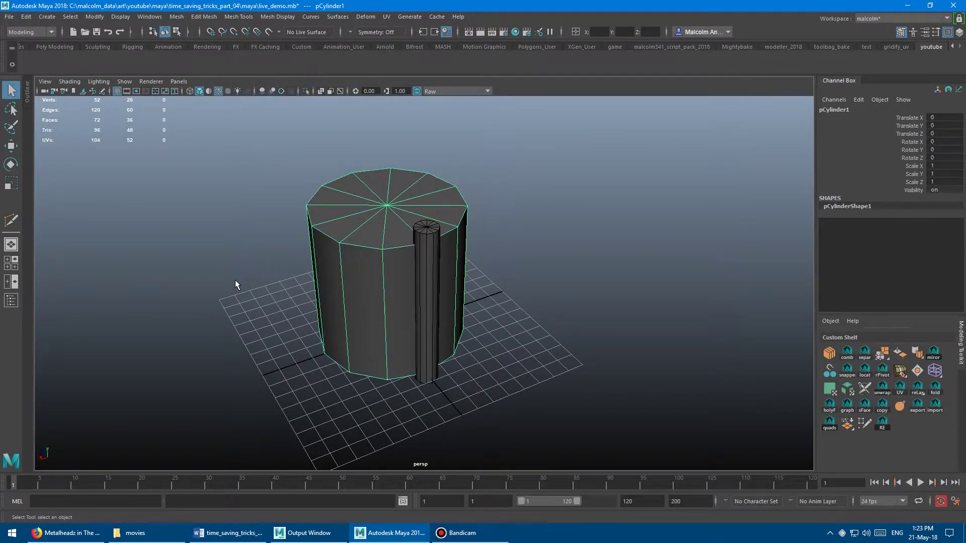
key(super)
Step: Launch Calculator and position its window over the Maya scene
click(279, 198)
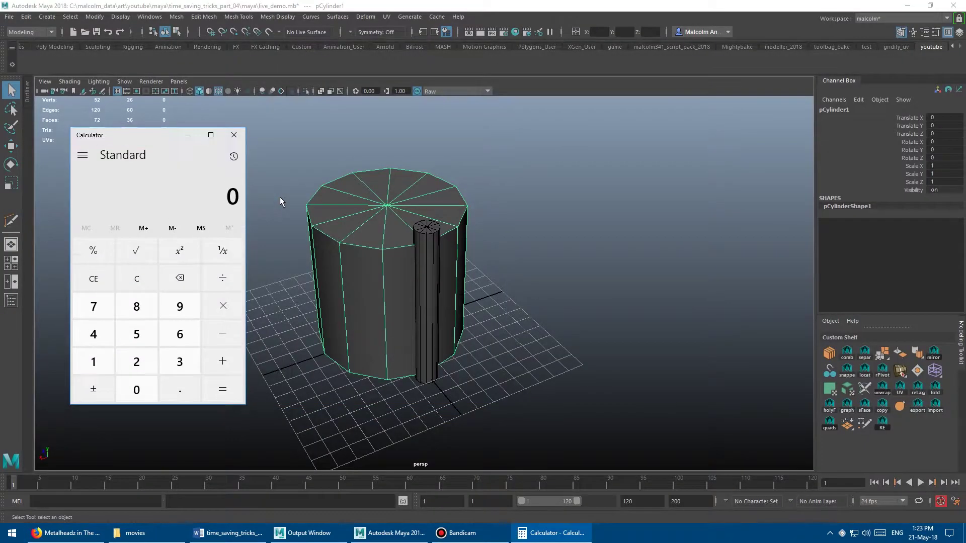
drag(137, 137, 183, 156)
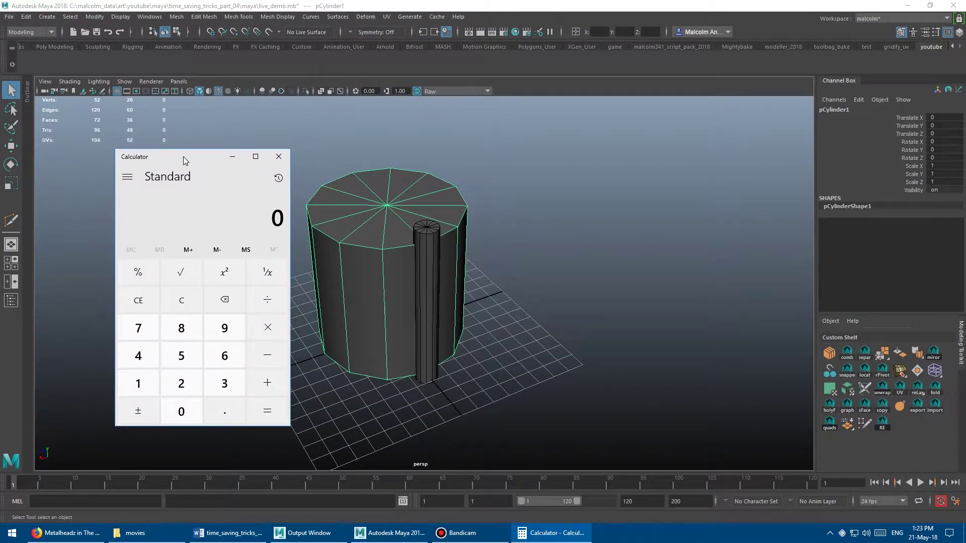
alt+drag(474, 246, 440, 261)
alt+right_drag(439, 260, 406, 269)
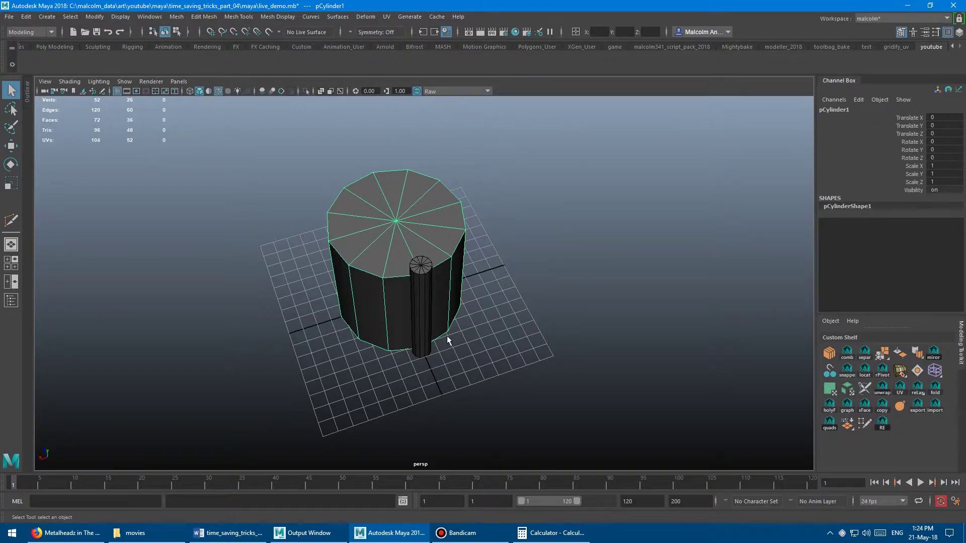
click(551, 533)
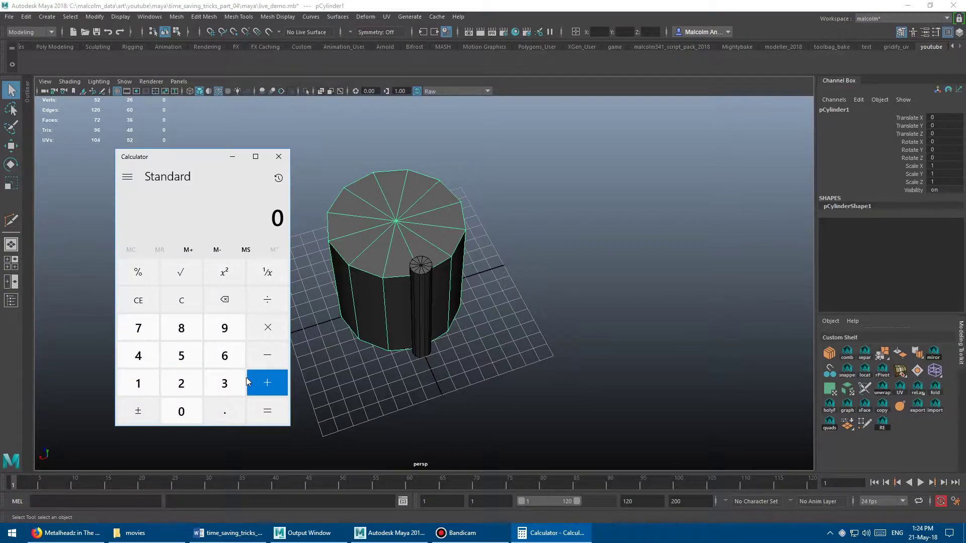
Step: Compute 360 ÷ 12 in Calculator, getting 30
click(224, 383)
click(225, 355)
click(181, 411)
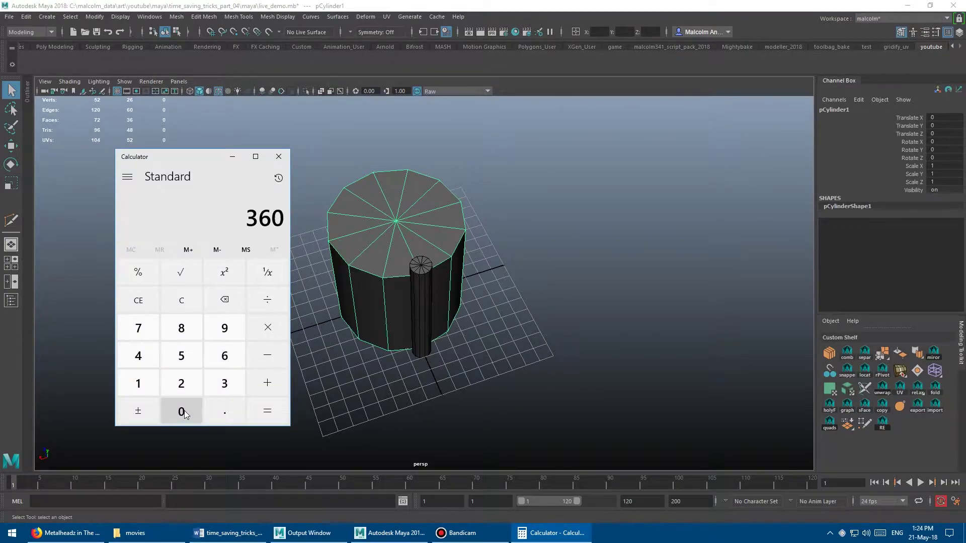
click(138, 383)
click(181, 384)
click(261, 408)
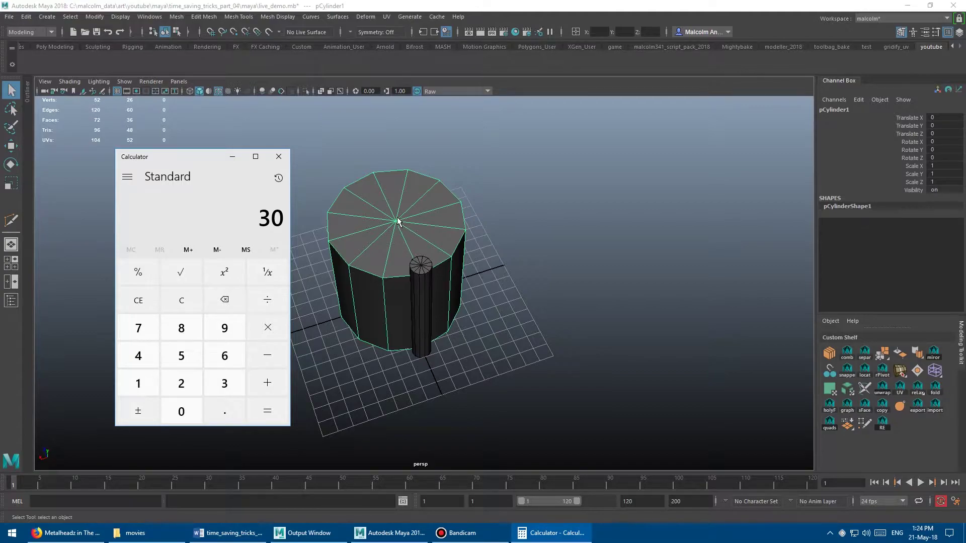
Step: Close Calculator, duplicate the pillar and set the copy's Rotate Y to 30
click(288, 155)
alt+drag(349, 215, 398, 206)
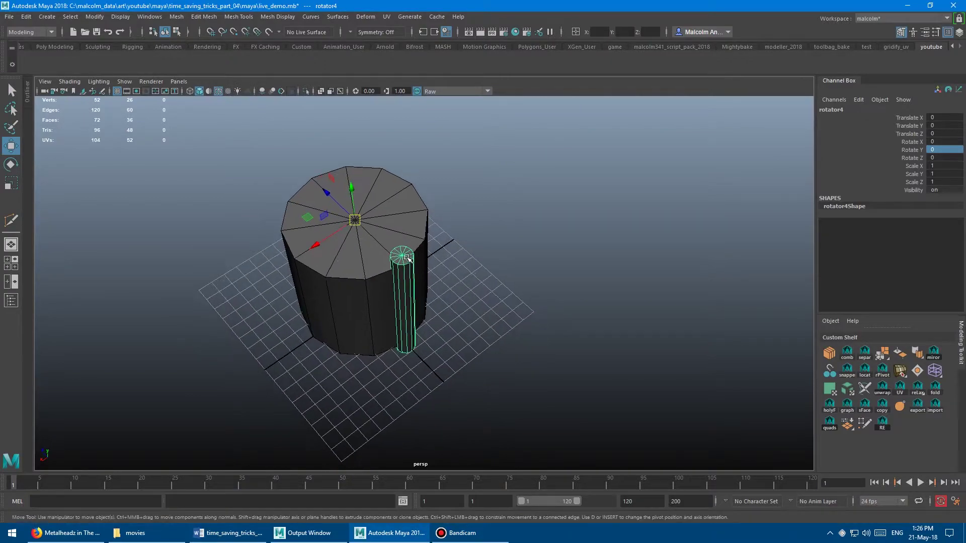
alt+drag(470, 236, 470, 241)
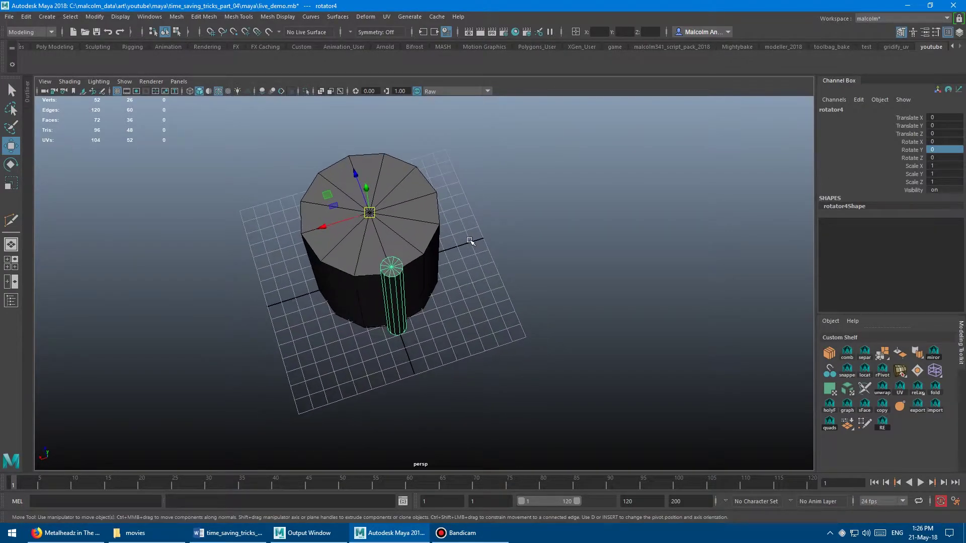
key(ctrl+d)
key(e)
double_click(944, 151)
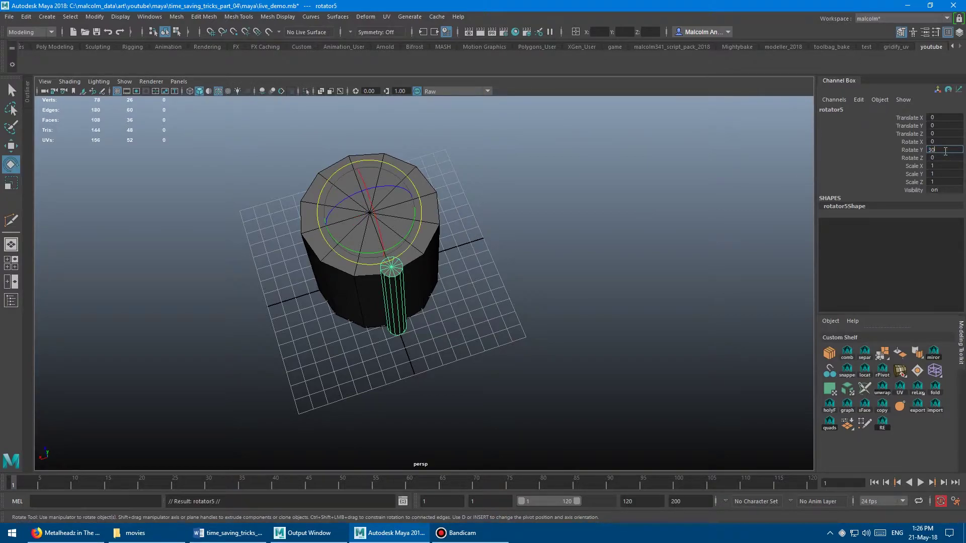
text(30)
key(Return)
Step: Repeat the 30-degree duplicate with Shift+D until twelve pillars ring the large cylinder
alt+middle_drag(559, 205, 546, 261)
alt+right_drag(546, 262, 595, 267)
alt+middle_drag(535, 254, 559, 214)
alt+drag(559, 213, 583, 210)
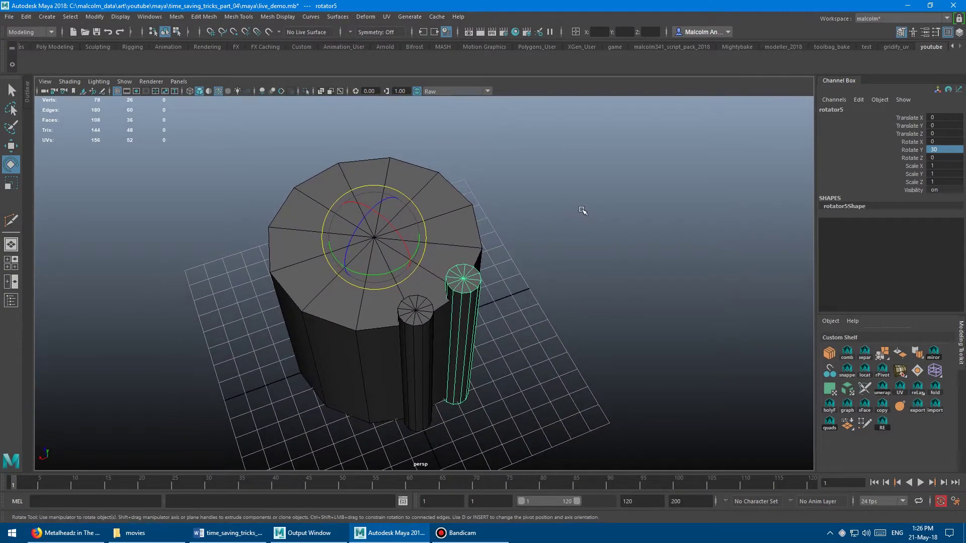
key(shift+d)
key(shift+d)
key(shift+d)
key(shift+d)
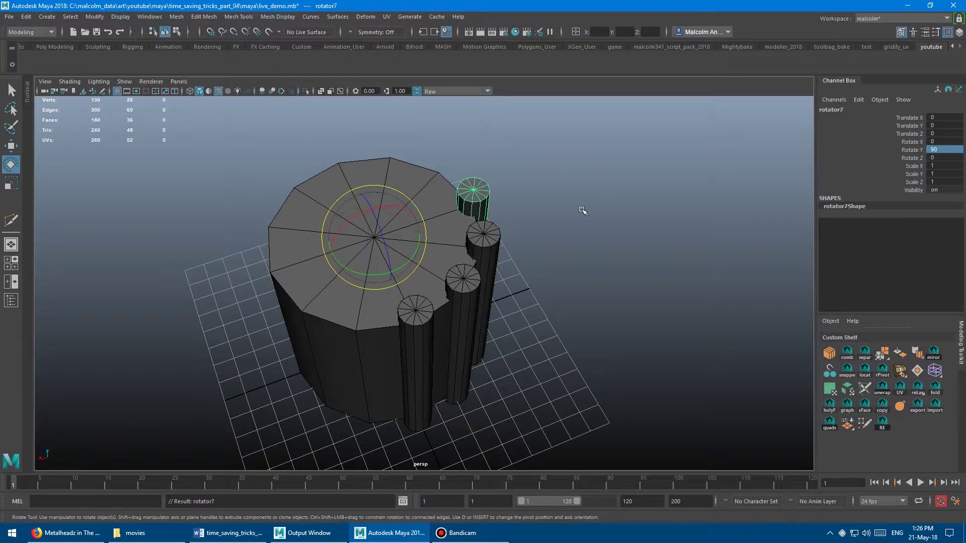
key(shift+d)
key(shift+d)
key(shift+d)
key(shift+d)
key(shift+d)
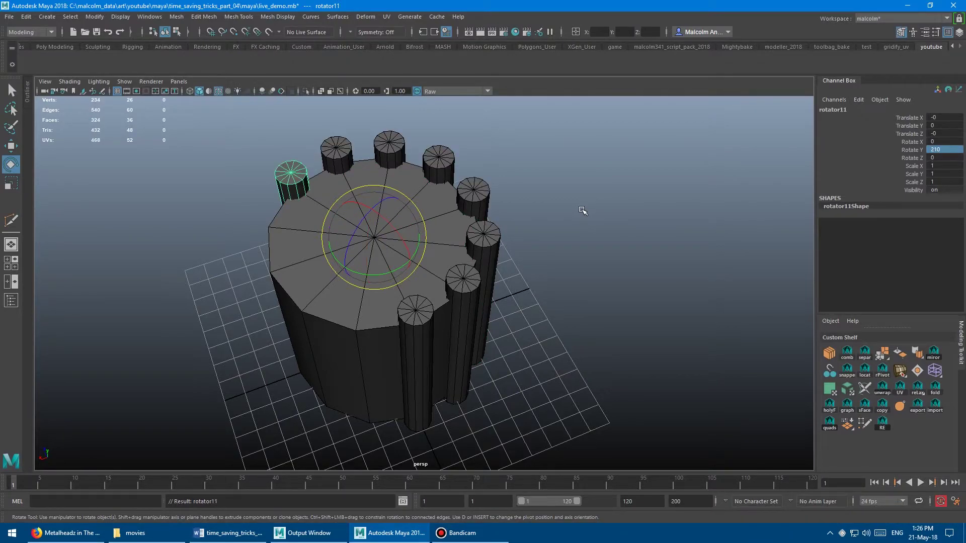
key(shift+d)
Step: Clear the selection and orbit around the finished ring of pillars
click(550, 242)
alt+drag(550, 242, 458, 260)
alt+right_drag(458, 261, 342, 249)
mouse_move(342, 249)
alt+mouse_down()
mouse_move(397, 245)
mouse_move(354, 250)
alt+mouse_up()
alt+right_drag(355, 249, 375, 252)
mouse_move(375, 252)
alt+mouse_down()
mouse_move(438, 237)
mouse_move(393, 249)
alt+mouse_up()
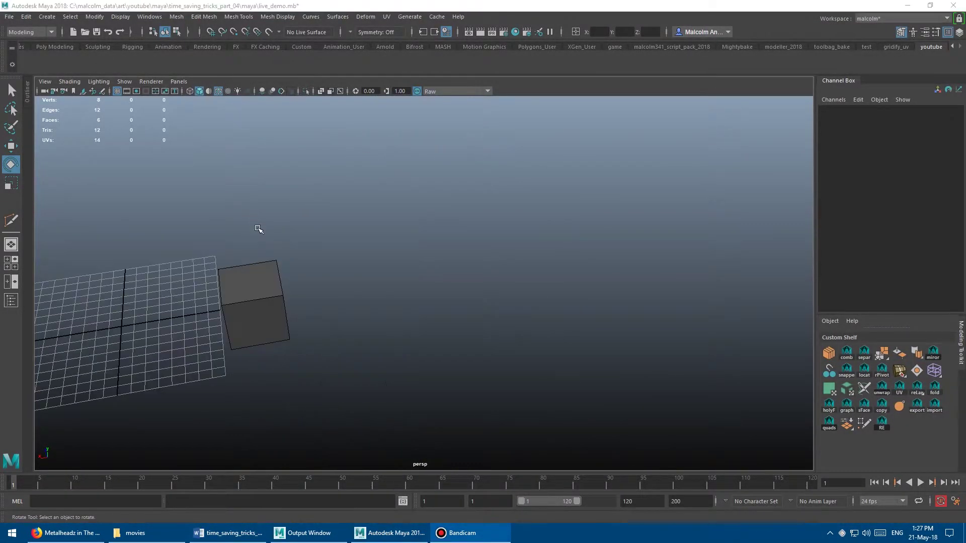
Step: Select the cube and snap its pivot to a corner vertex
alt+drag(258, 231, 300, 230)
click(330, 269)
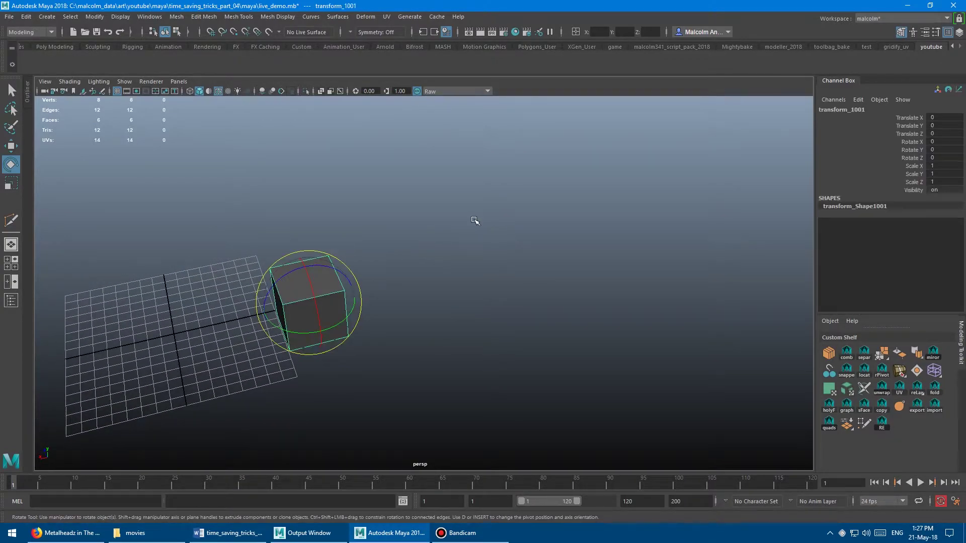
key(w)
alt+drag(446, 209, 410, 205)
alt+middle_drag(410, 205, 479, 209)
key(d)
key(v)
middle_drag(360, 201, 318, 195)
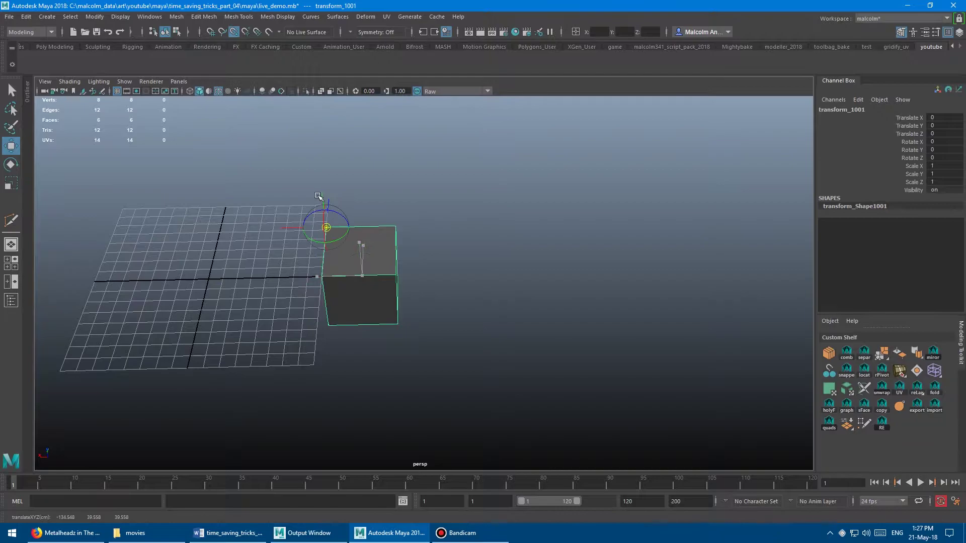
alt+drag(479, 204, 458, 200)
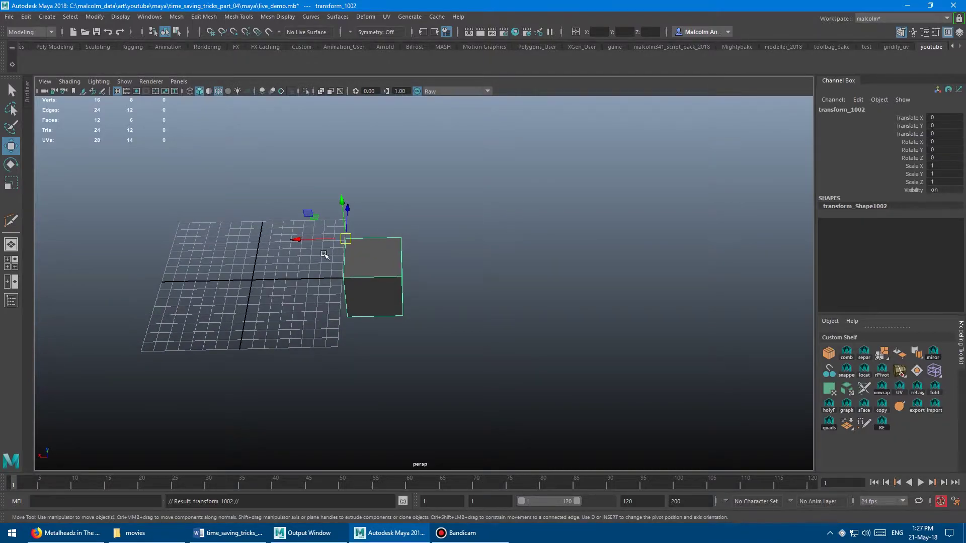
Step: Shift-drag a clone along X and repeat it with Shift+D into a row of cubes
shift+drag(313, 240, 392, 247)
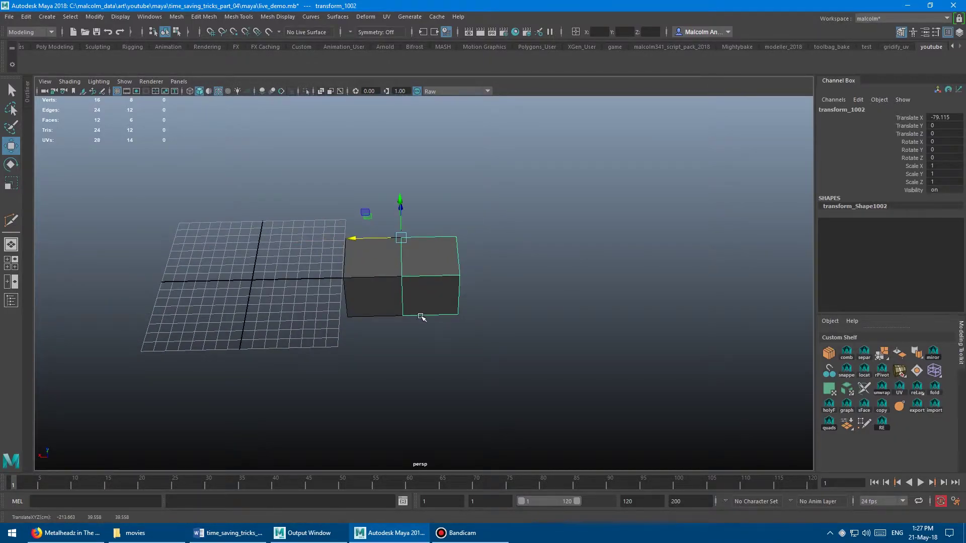
alt+drag(420, 315, 379, 311)
alt+right_drag(378, 312, 263, 302)
key(shift+d)
key(shift+d)
key(shift+d)
key(shift+d)
key(shift+d)
key(shift+d)
key(shift+d)
key(shift+d)
key(shift+d)
key(shift+d)
key(shift+d)
key(shift+d)
key(shift+d)
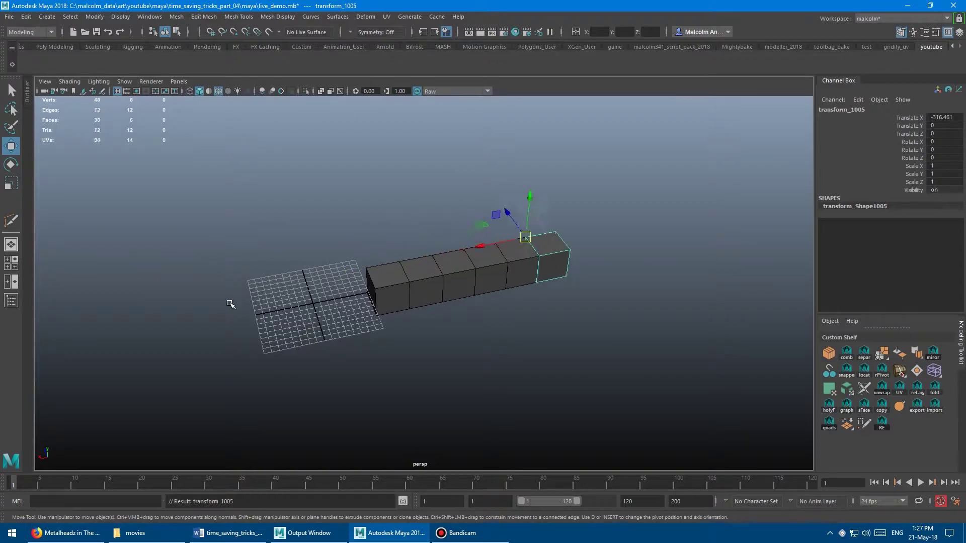
key(shift+d)
Step: Delete the duplicated cubes, leaving the original cube selected
alt+drag(600, 275, 363, 258)
drag(743, 198, 344, 296)
key(Delete)
click(333, 260)
alt+drag(384, 261, 504, 273)
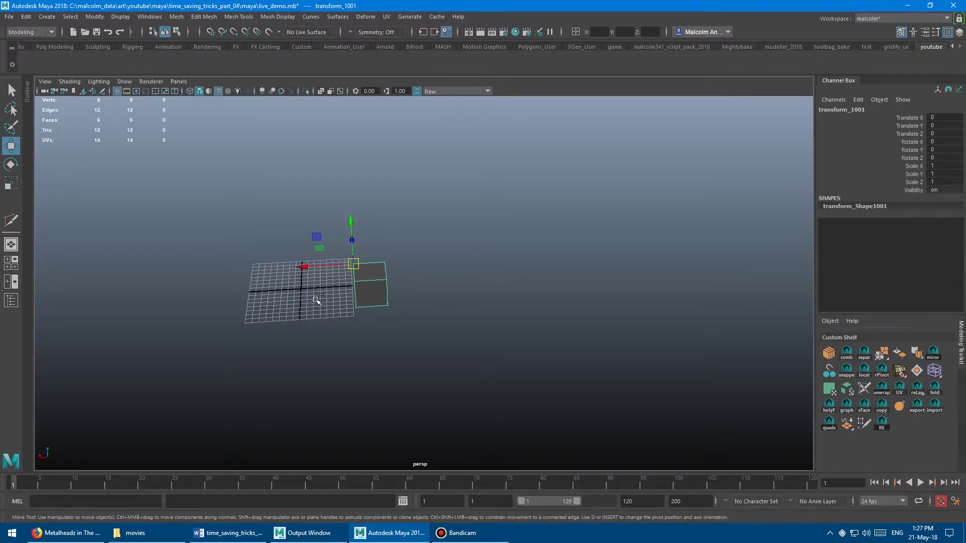
Step: Shift-drag a new clone along X, scale it to 1.646, and repeat with Shift+D
shift+drag(308, 268, 346, 275)
key(r)
middle_drag(263, 290, 296, 291)
alt+drag(226, 290, 188, 299)
alt+right_drag(188, 300, 234, 295)
alt+middle_drag(235, 294, 205, 289)
key(shift+d)
key(shift+d)
key(shift+d)
key(shift+d)
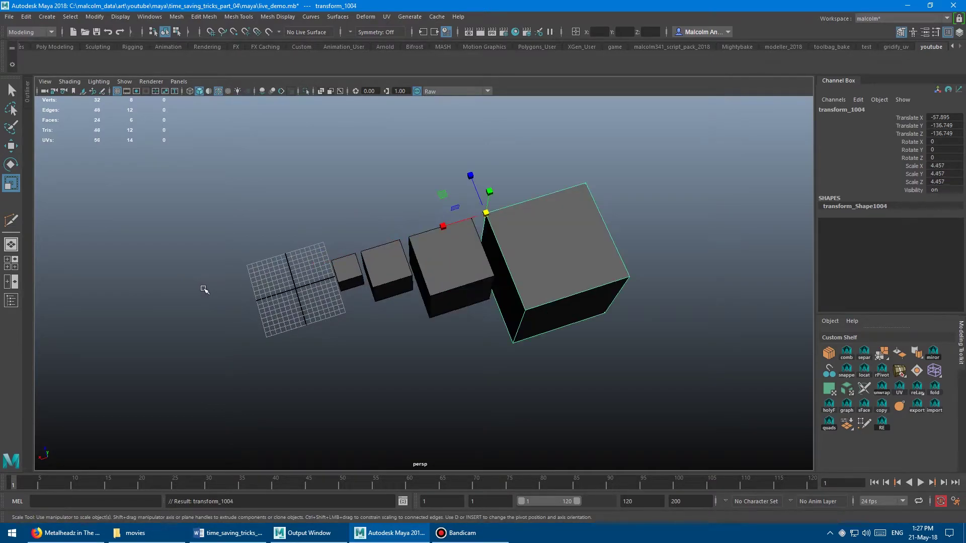
alt+drag(209, 291, 213, 272)
alt+right_drag(214, 271, 282, 274)
alt+middle_drag(282, 274, 198, 265)
alt+drag(198, 266, 235, 258)
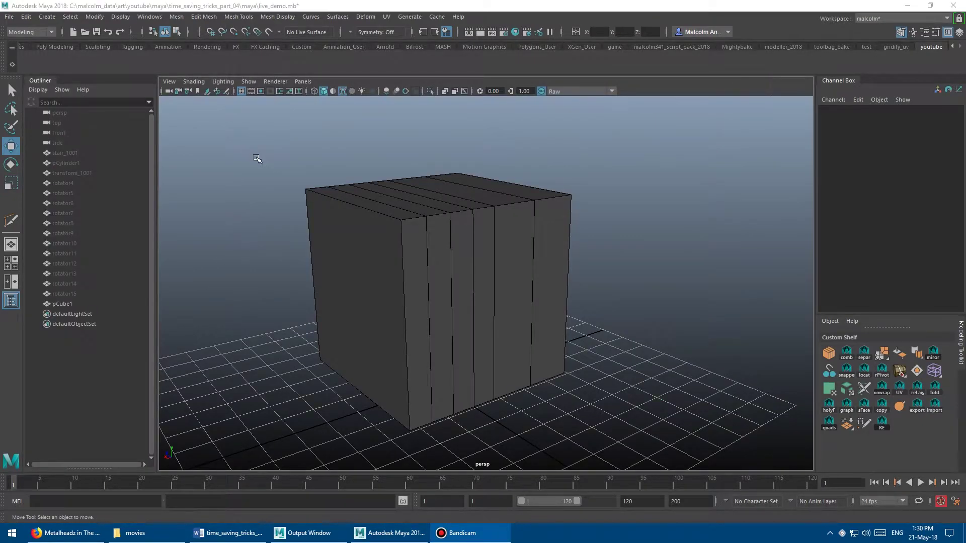
Step: Frame the view on the striped cube and select pCube1
alt+drag(371, 187, 348, 185)
alt+right_drag(347, 185, 294, 185)
alt+middle_drag(332, 189, 291, 179)
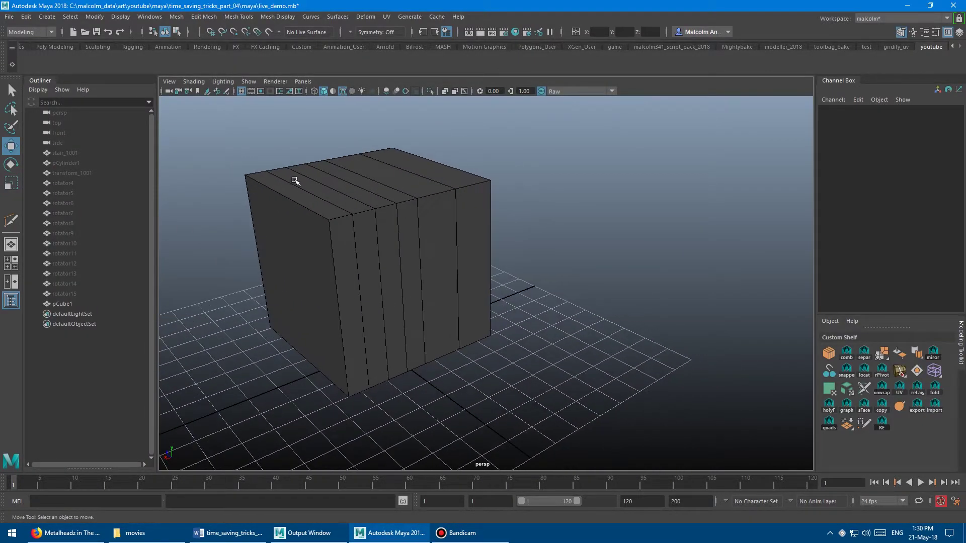
alt+right_drag(291, 179, 319, 181)
alt+drag(319, 181, 324, 166)
alt+middle_drag(325, 166, 356, 199)
alt+right_drag(355, 199, 369, 202)
click(380, 237)
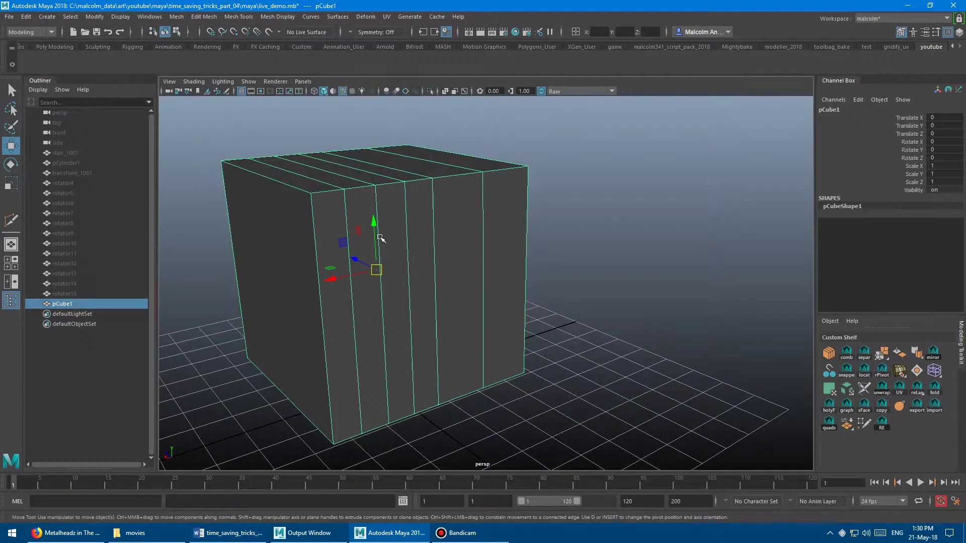
Step: Cut a horizontal edge loop around pCube1 with Multi-Cut, then return to the Move tool
shift+right_click(637, 193)
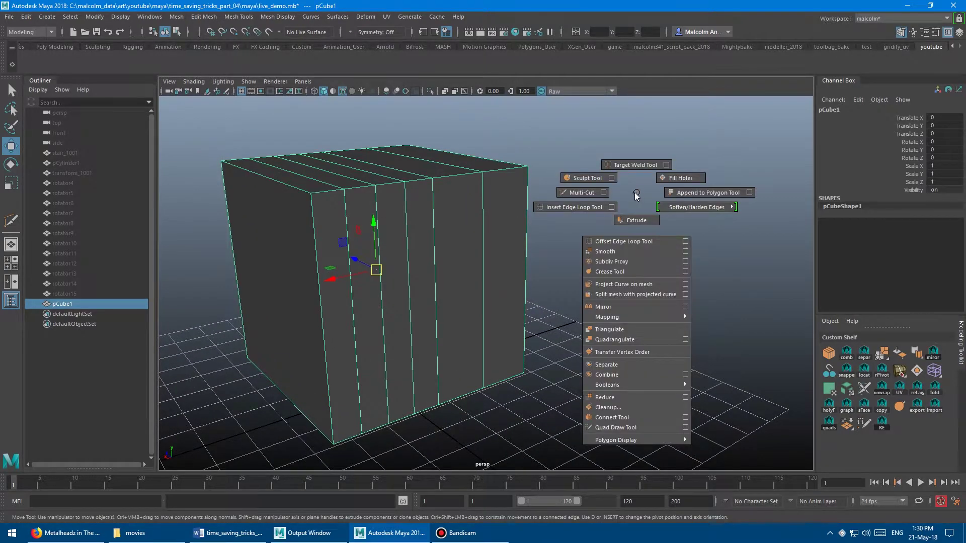
click(584, 192)
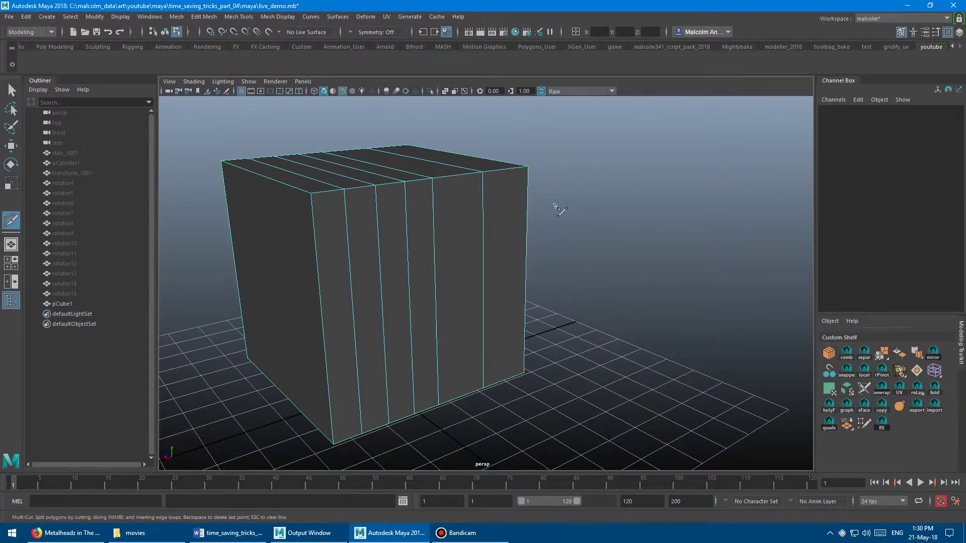
ctrl+click(432, 297)
key(w)
alt+drag(509, 254, 602, 218)
alt+right_drag(602, 218, 520, 234)
Step: In edge mode, pick several edges of the new loop, then clear the selection
scroll(528, 236, down, 5)
scroll(549, 243, up, 4)
key(q)
click(479, 264)
shift+click(477, 264)
shift+click(442, 268)
shift+click(407, 272)
alt+drag(627, 257, 629, 272)
scroll(642, 272, up, 6)
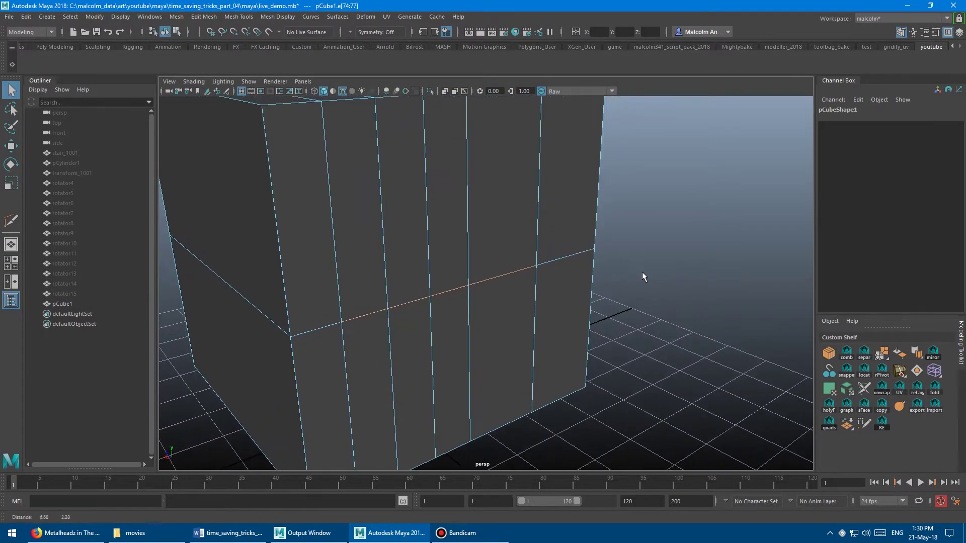
click(676, 266)
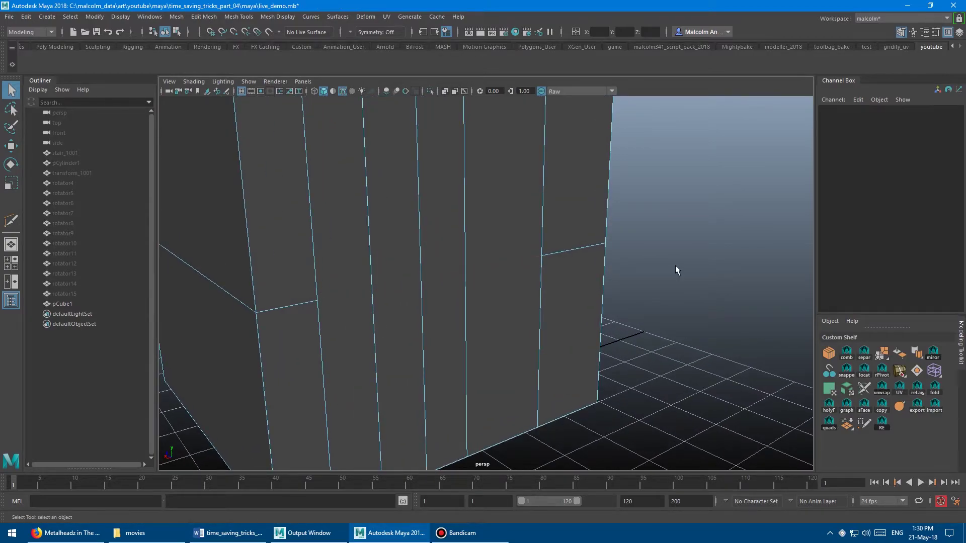
Step: Select the whole horizontal edge loop, delete it with Ctrl+Delete, then undo
right_drag(572, 225, 541, 225)
alt+drag(371, 285, 513, 267)
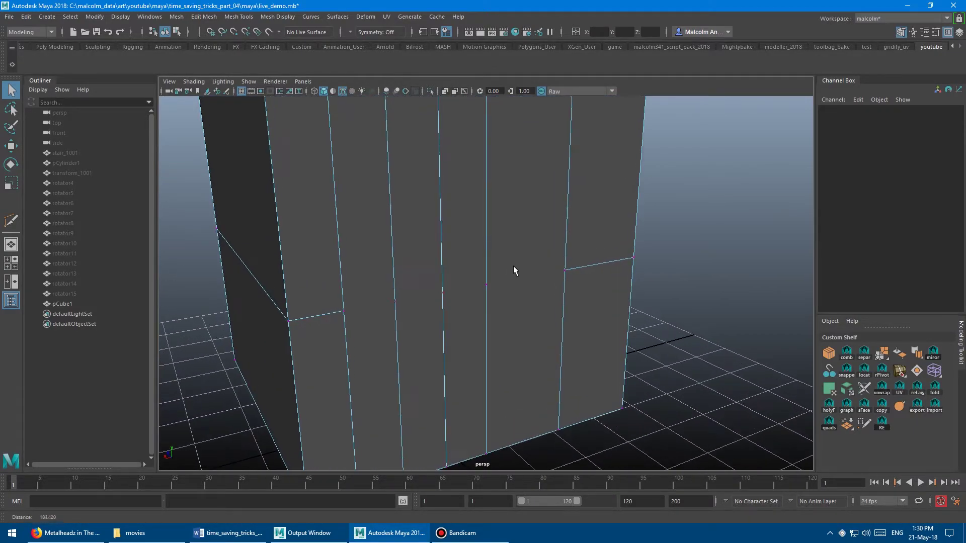
double_click(577, 258)
alt+drag(558, 260, 633, 224)
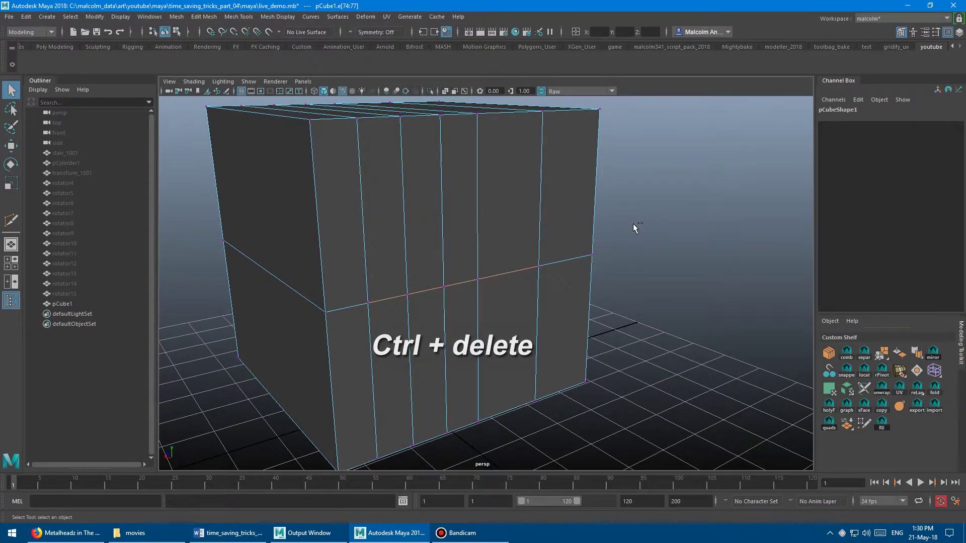
key(ctrl+Delete)
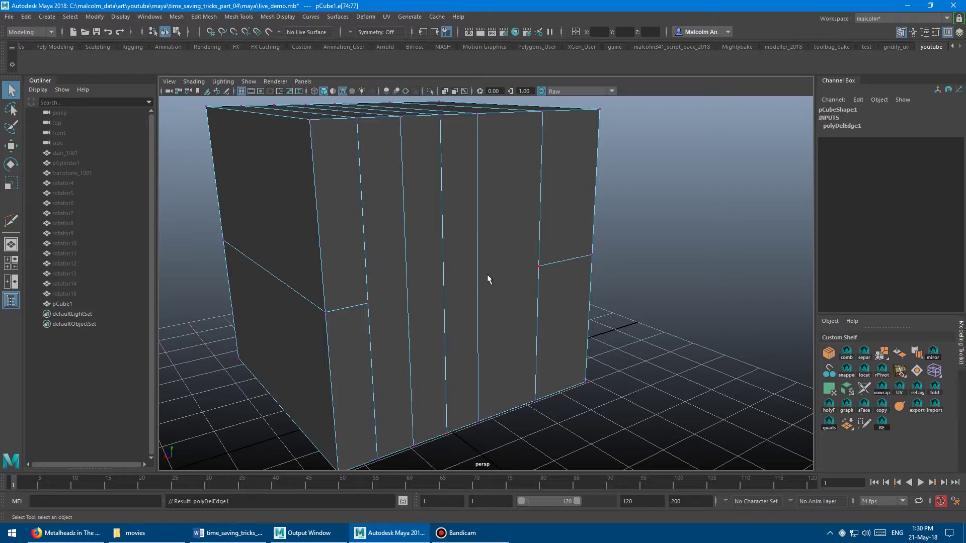
key(ctrl+z)
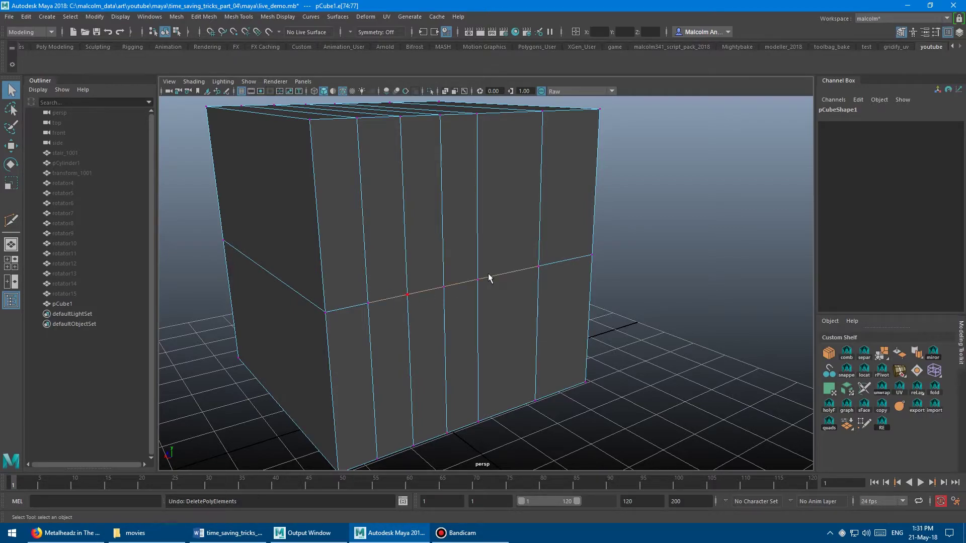
Step: Select the middle edge loop across the strips and delete it via Delete Edge
shift+click(513, 273)
alt+middle_drag(509, 297, 521, 303)
alt+right_drag(522, 303, 503, 302)
alt+middle_drag(503, 302, 479, 301)
alt+right_drag(534, 297, 572, 287)
alt+middle_drag(514, 296, 534, 284)
alt+right_drag(533, 283, 540, 284)
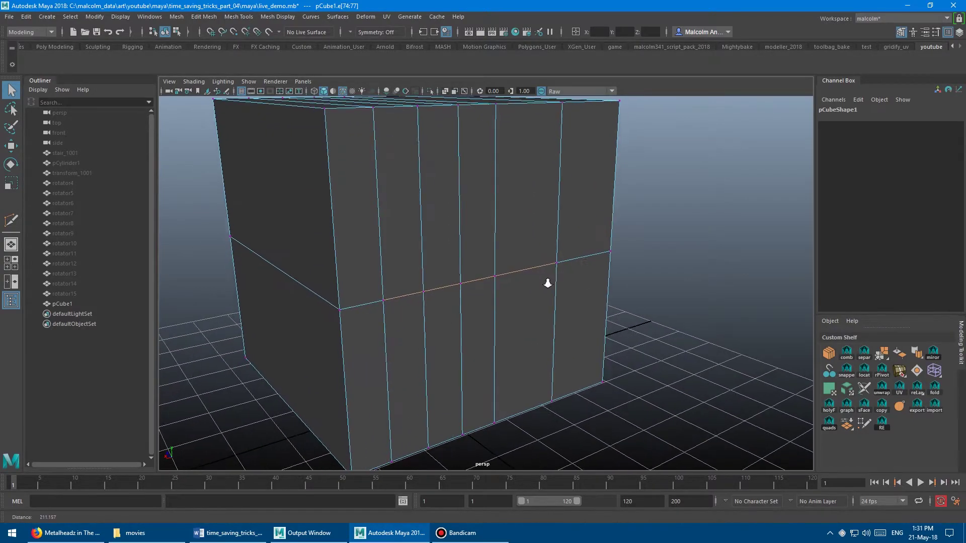
scroll(539, 283, down, 4)
scroll(539, 282, up, 3)
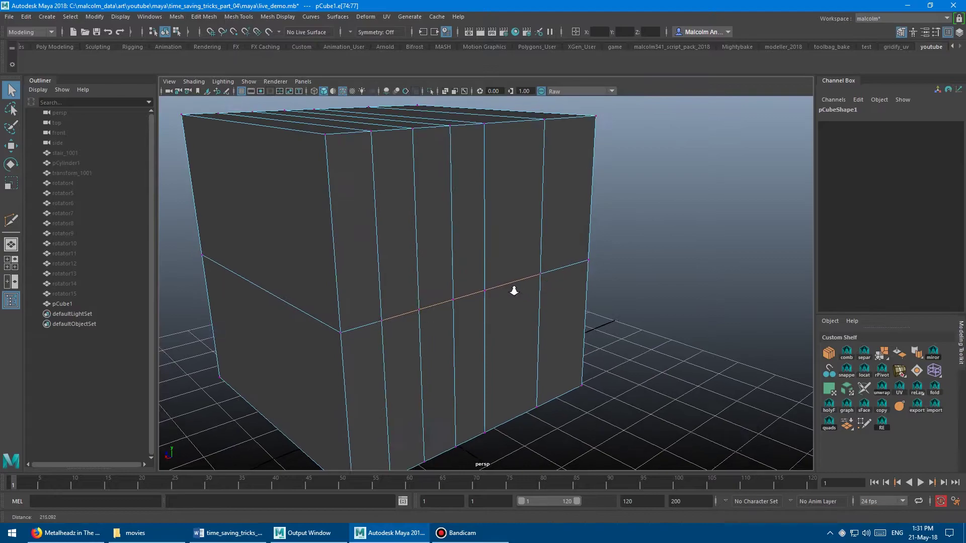
scroll(514, 291, down, 4)
scroll(515, 291, up, 3)
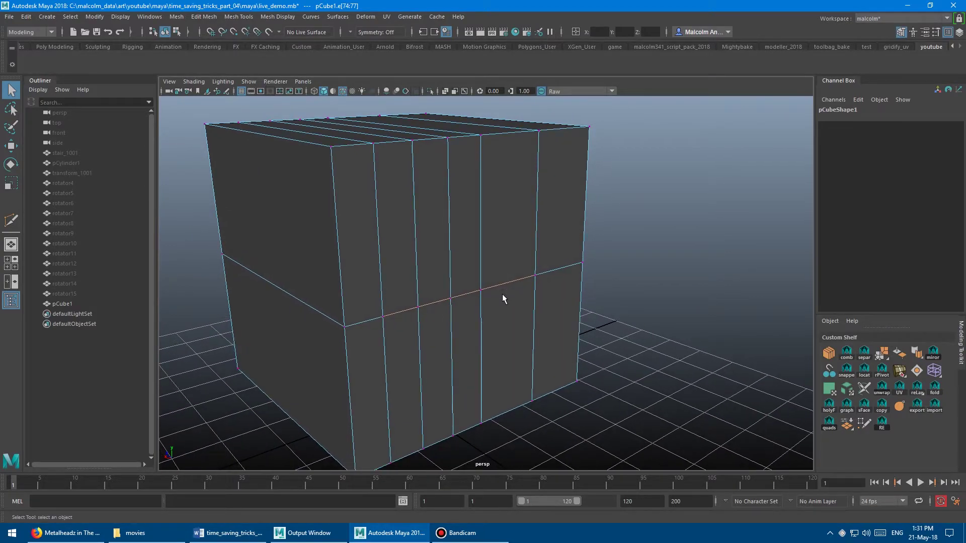
shift+right_drag(662, 220, 629, 234)
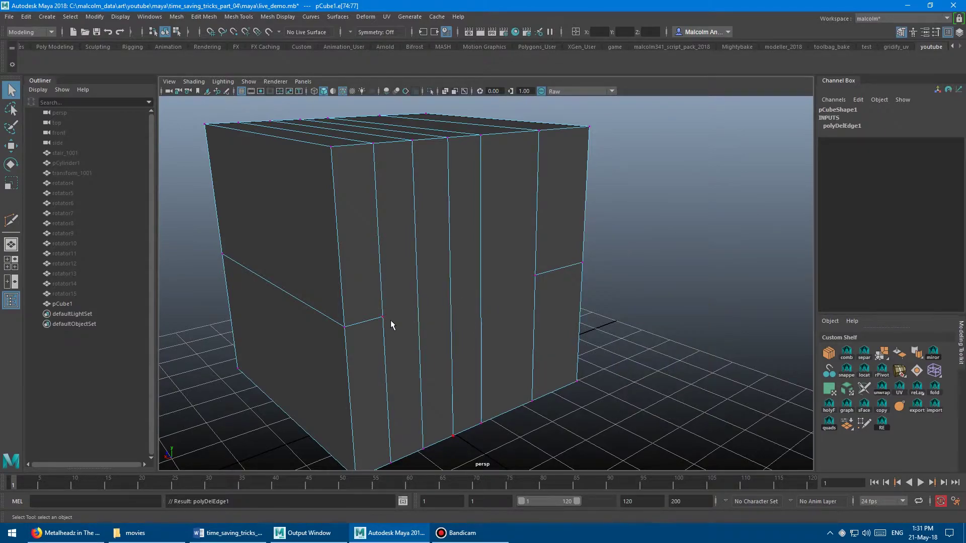
alt+drag(532, 303, 546, 283)
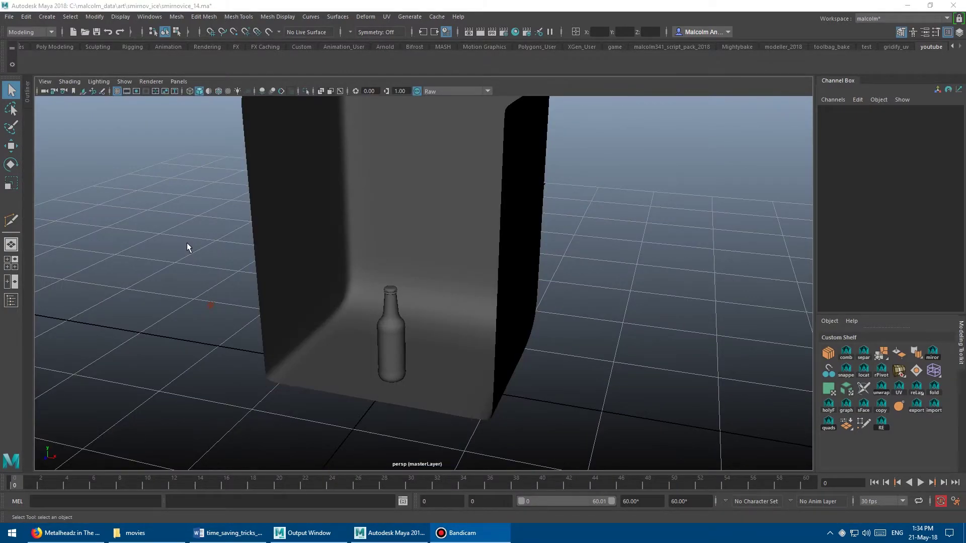
mouse_move(227, 259)
alt+right_down()
mouse_move(254, 267)
mouse_move(224, 267)
alt+right_up()
alt+drag(225, 267, 254, 267)
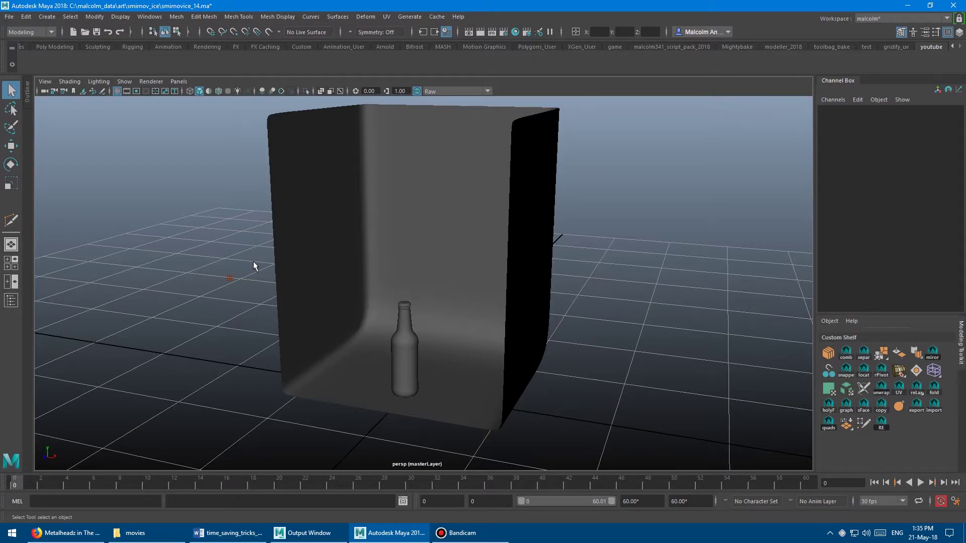
mouse_move(317, 250)
alt+mouse_down()
mouse_move(319, 239)
mouse_move(299, 246)
mouse_move(304, 237)
alt+mouse_up()
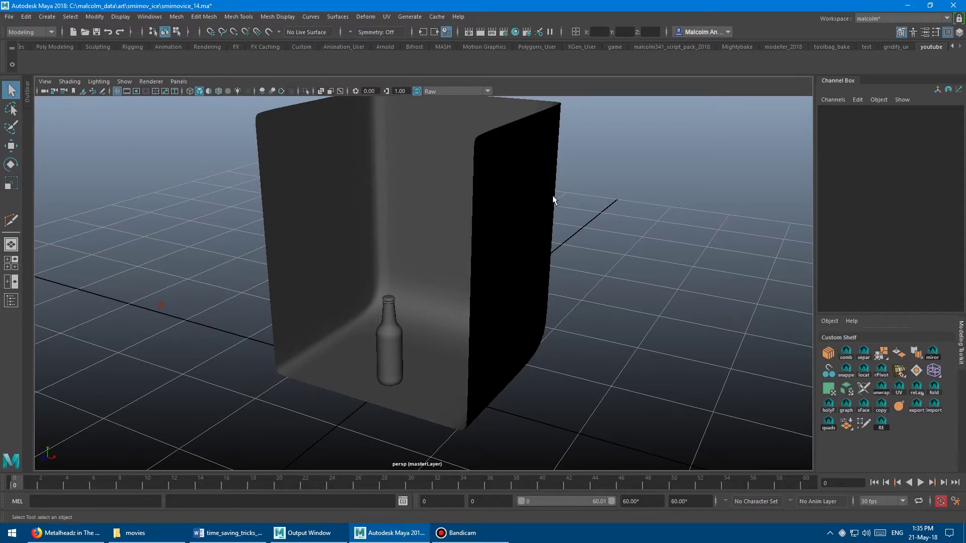
click(9, 17)
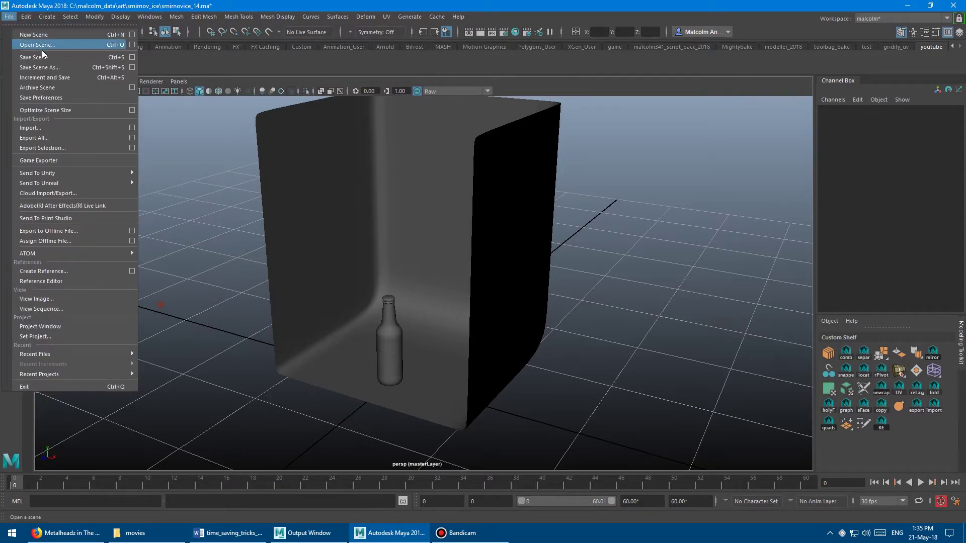
click(77, 67)
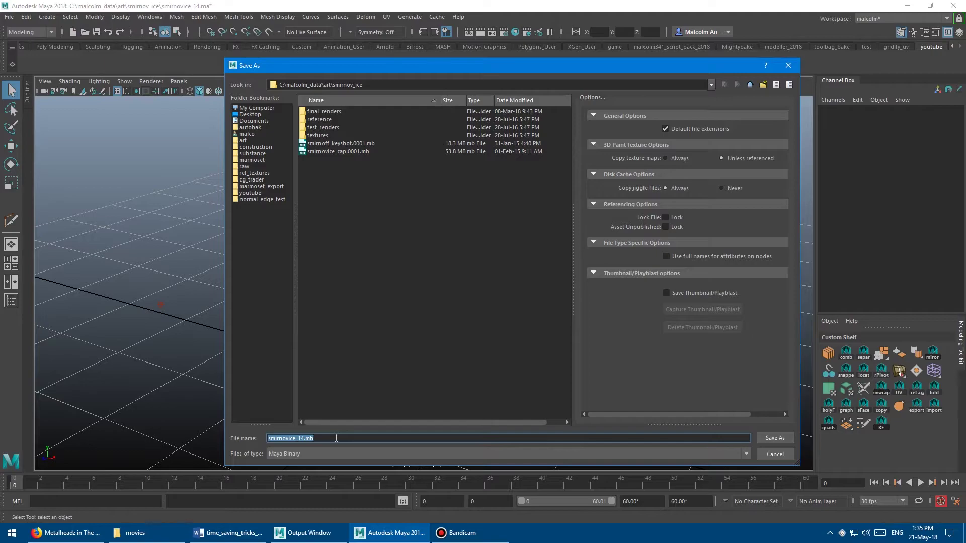
text(youtube)
key(Return)
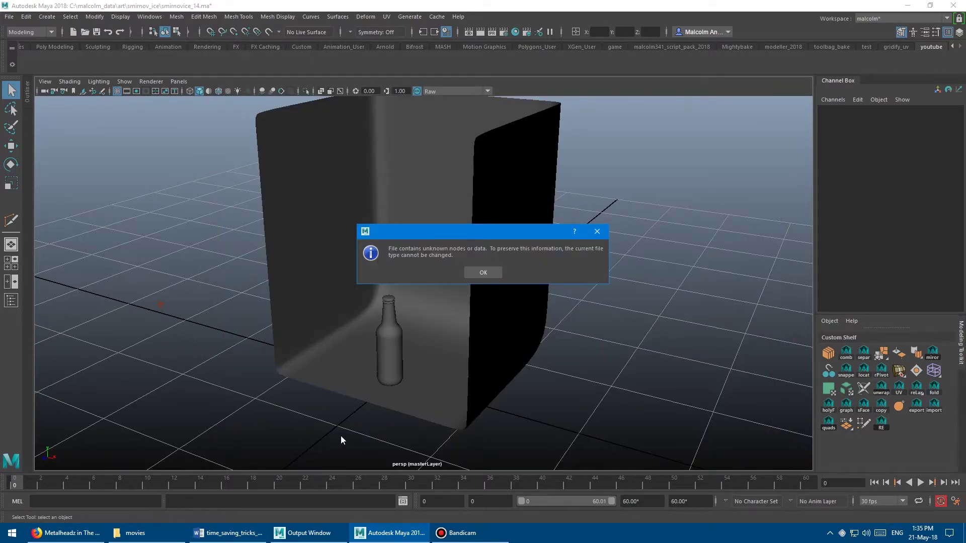
drag(506, 233, 442, 231)
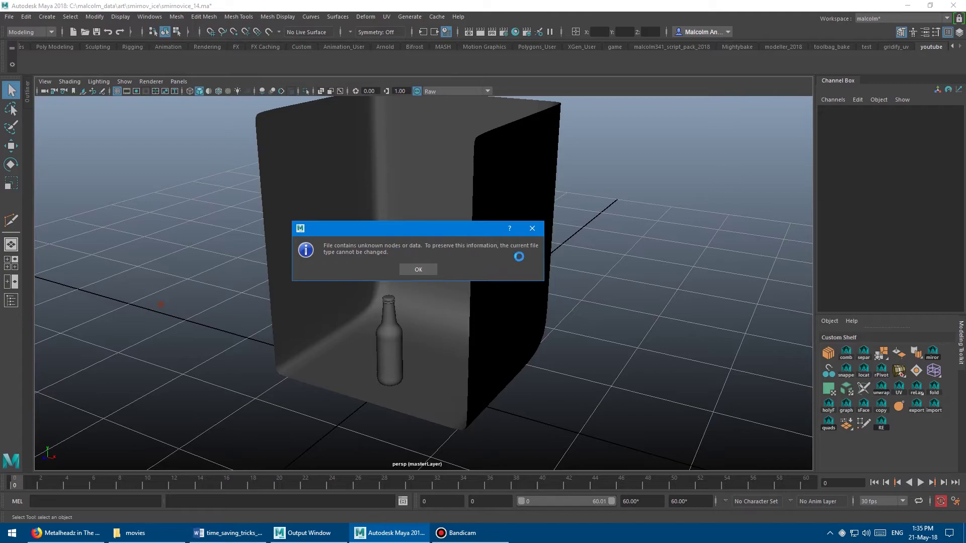
drag(401, 234, 405, 229)
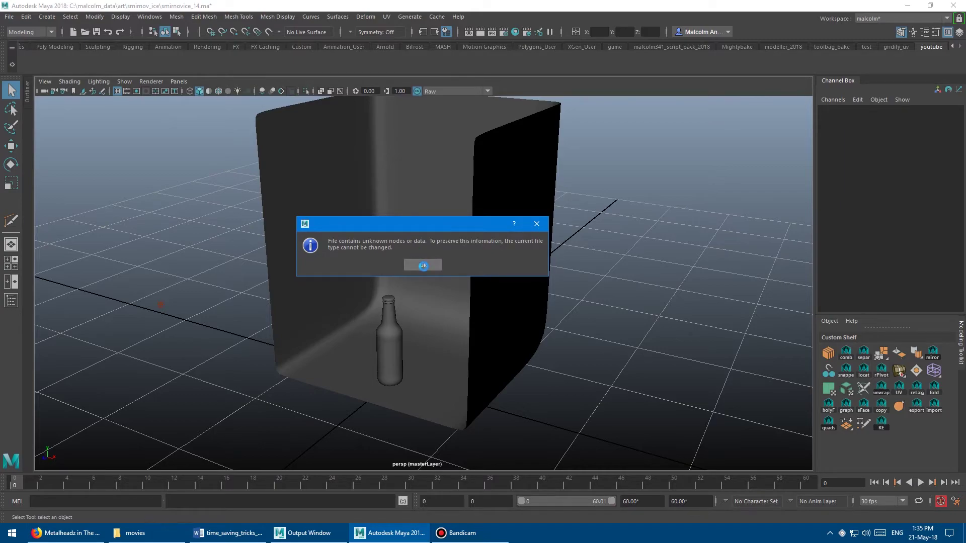
click(423, 265)
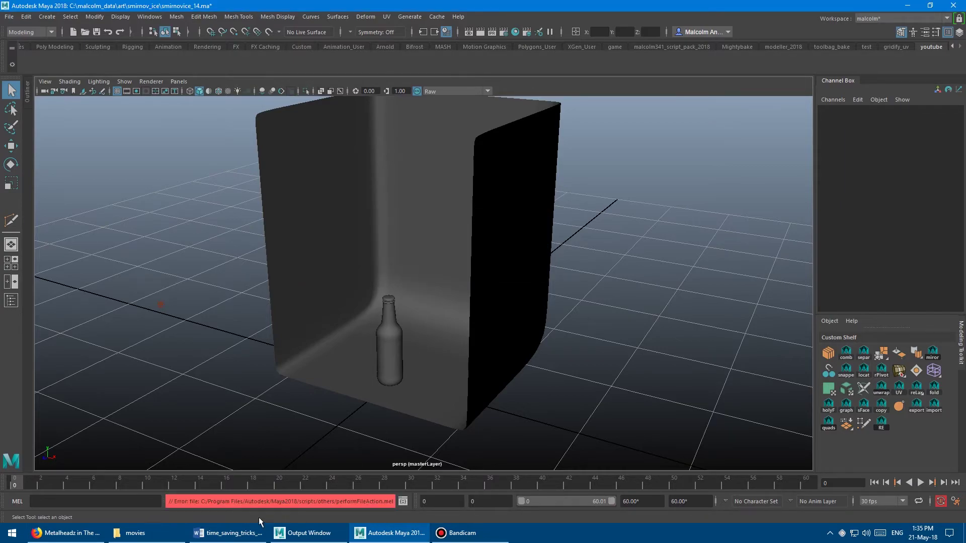
alt+drag(409, 262, 448, 247)
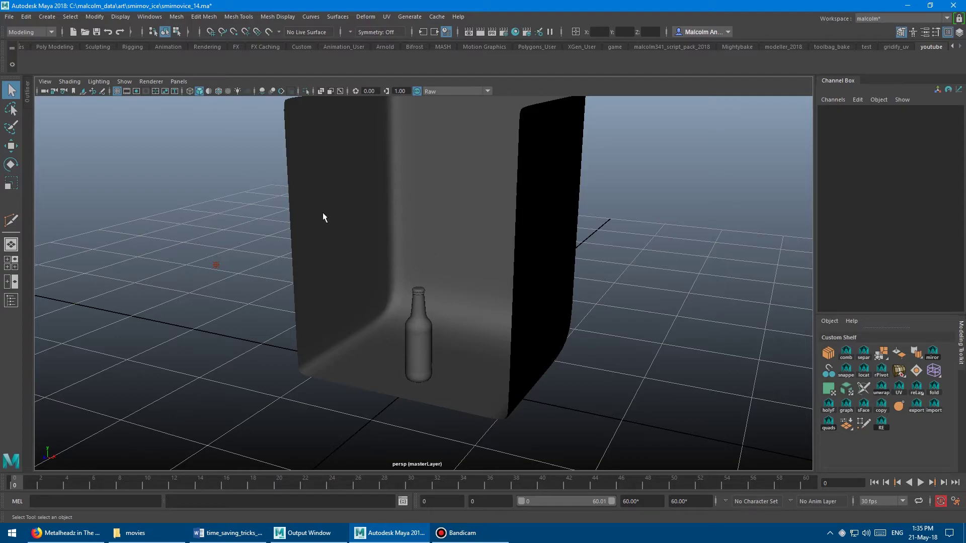
Step: Run Optimize Scene Size on Unknown nodes only, confirm OK, and close the options
click(9, 17)
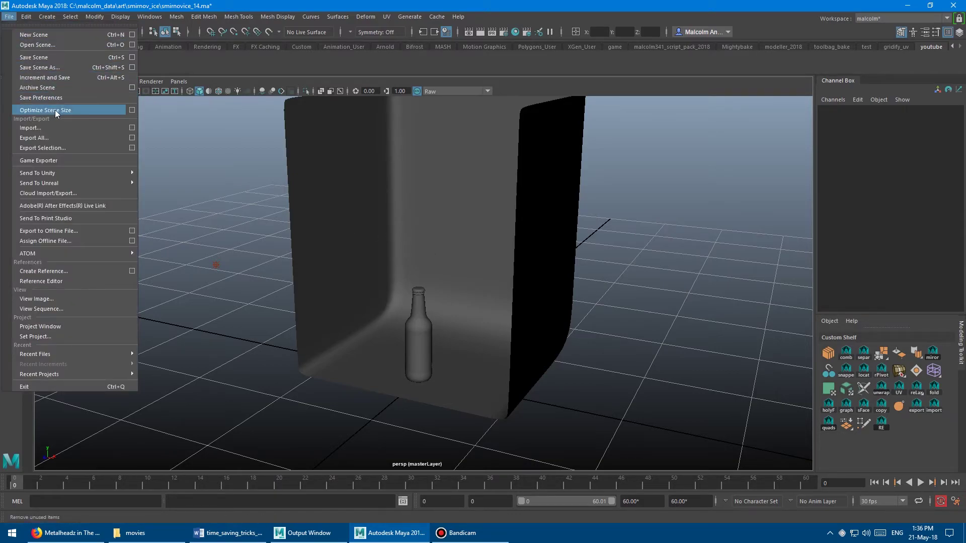
click(132, 110)
drag(445, 107, 424, 94)
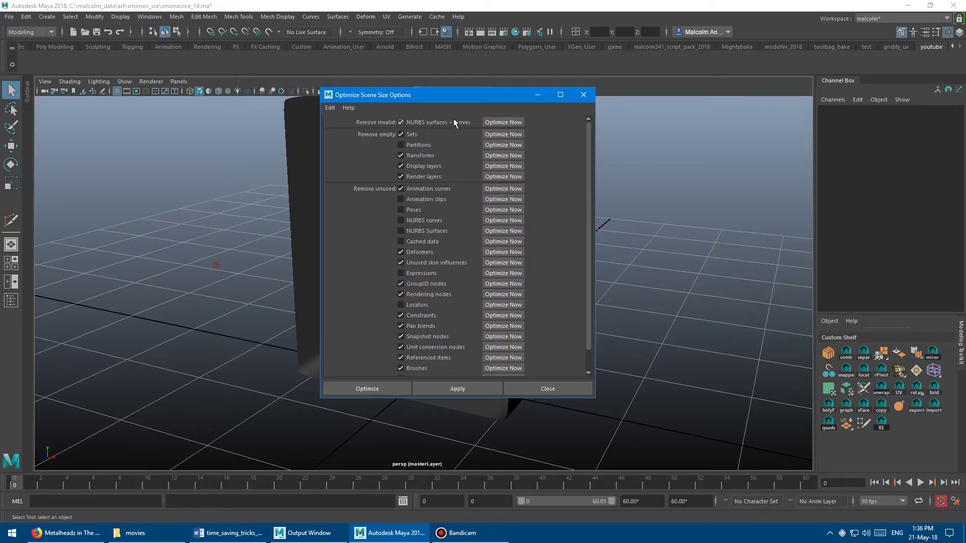
drag(423, 94, 479, 71)
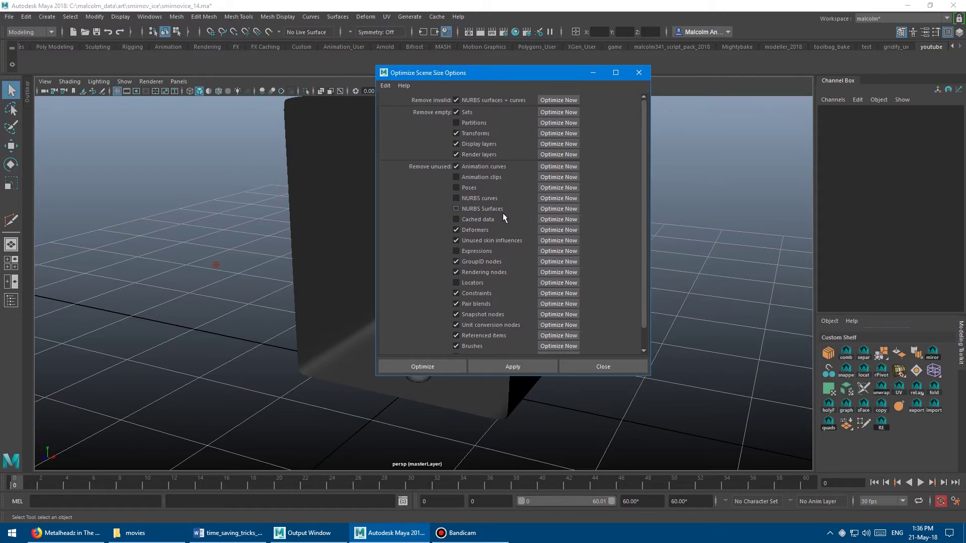
scroll(507, 228, down, 1)
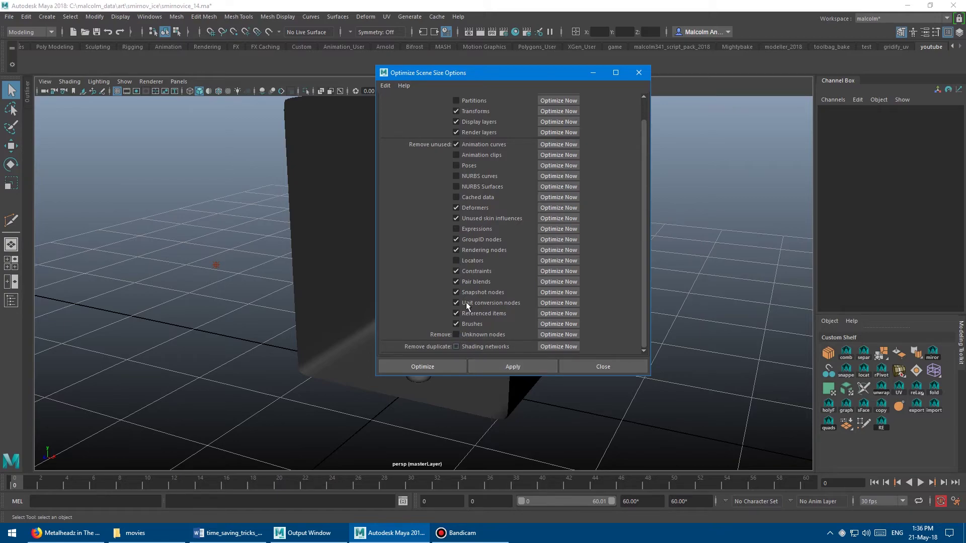
click(549, 334)
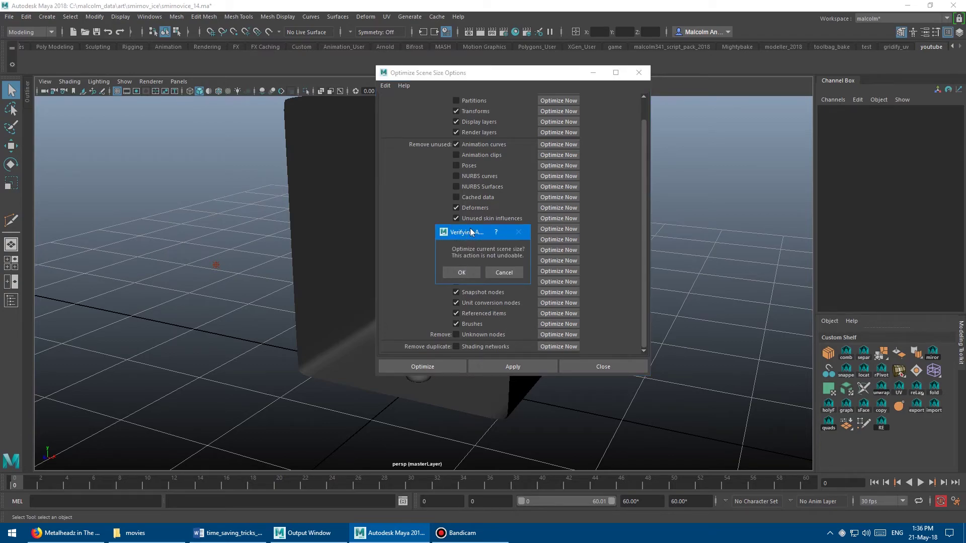
drag(467, 235, 473, 210)
click(468, 247)
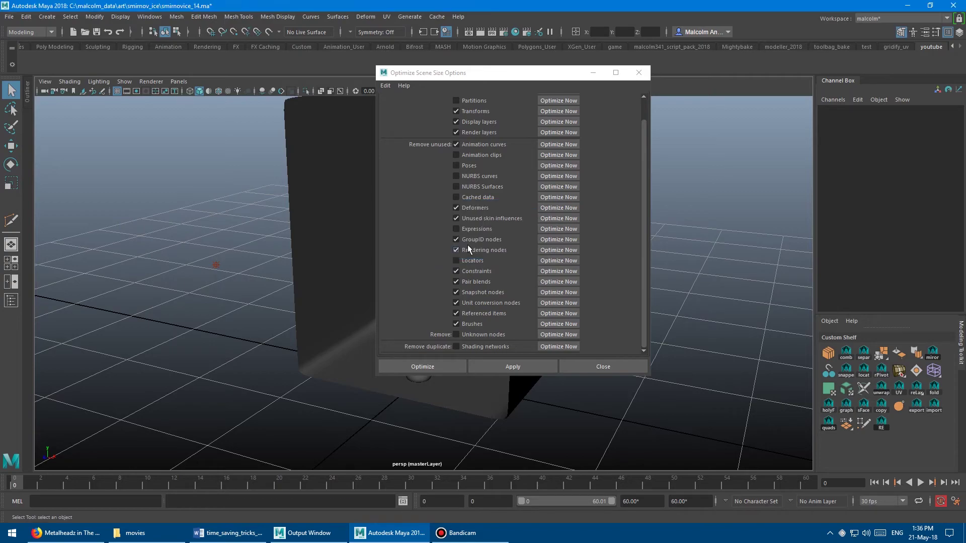
click(594, 368)
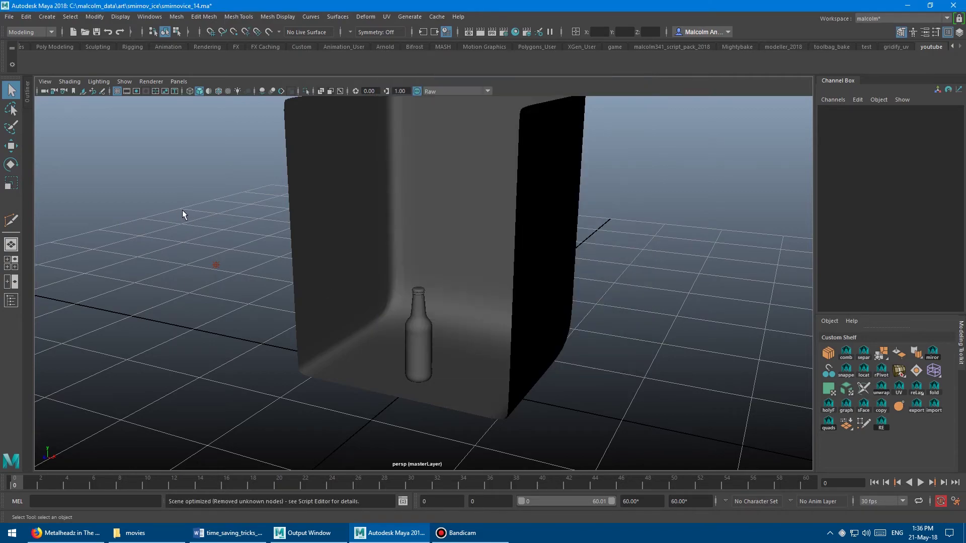
Step: Save the bottle scene under the new name youtube.mb with Save Scene As
click(9, 17)
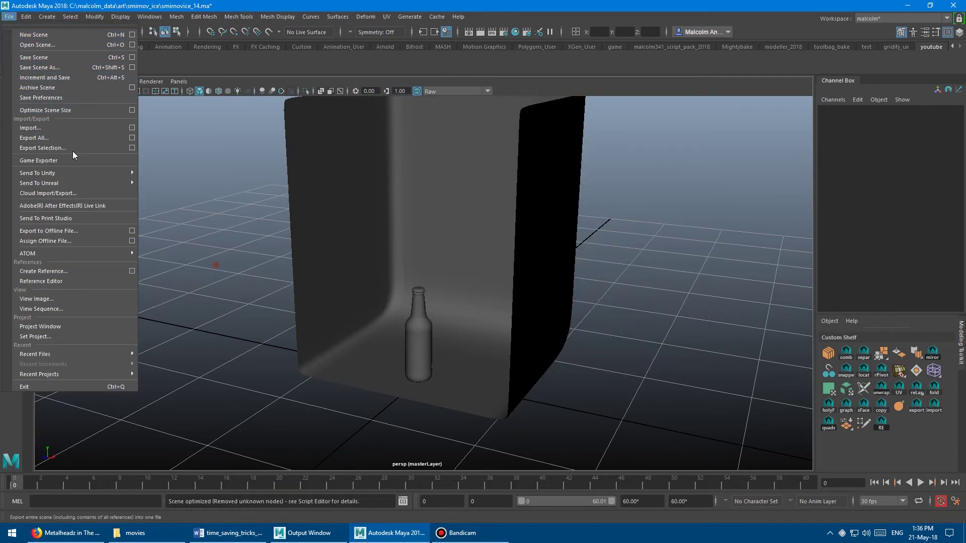
click(67, 69)
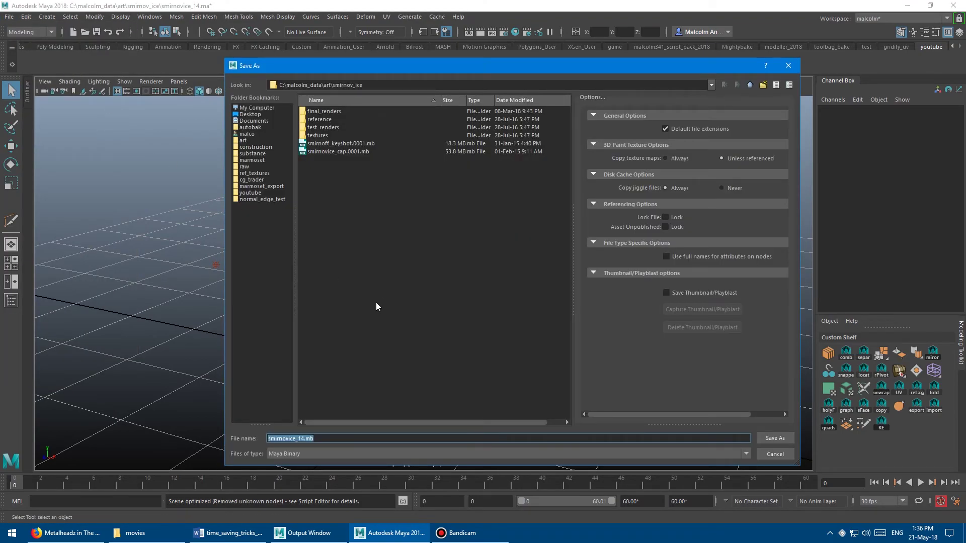
text(youtube)
key(Return)
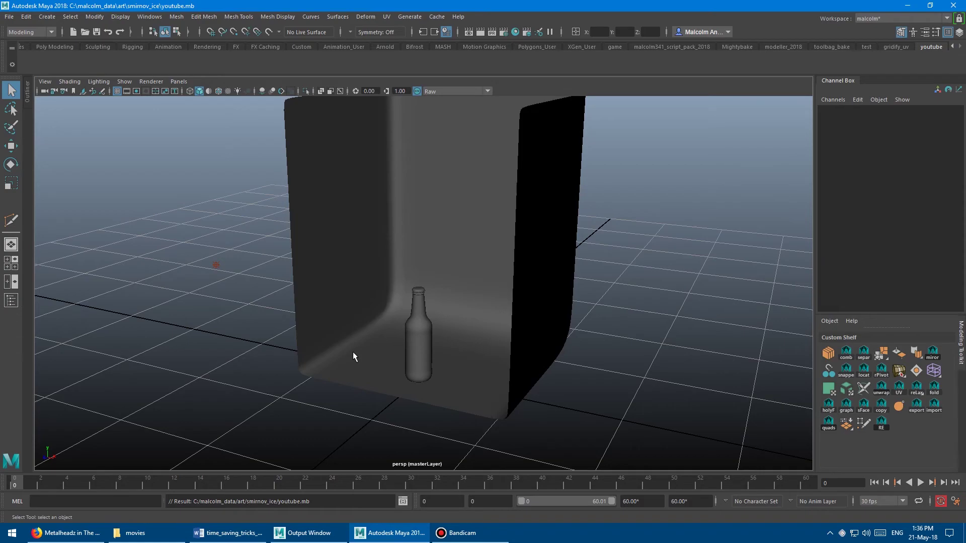